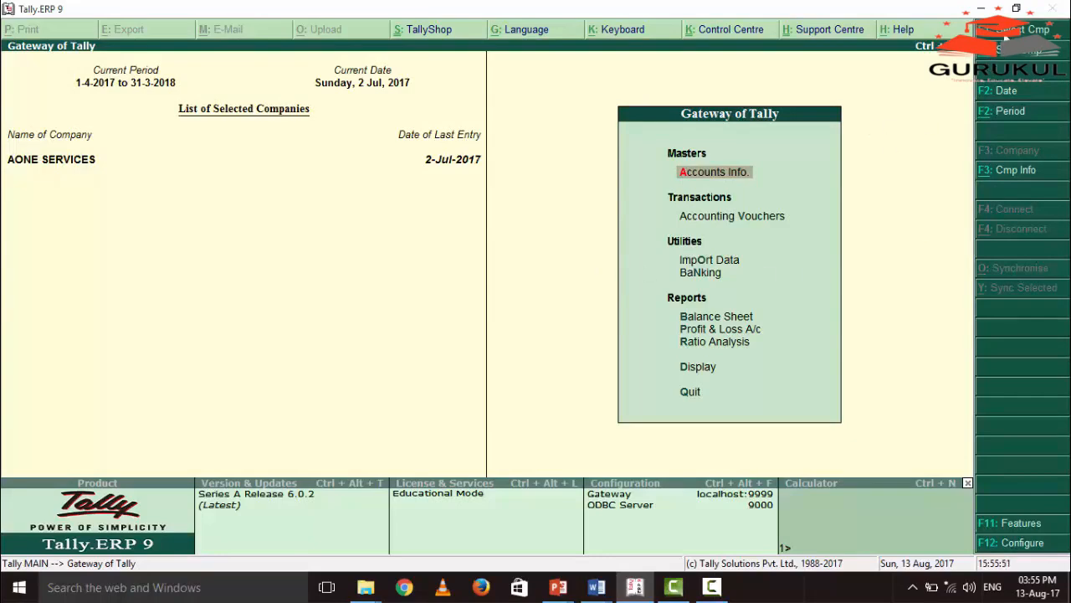
Load the company ABCD and open the company AONE SERVICES for alteration.
{"action": "left_click", "coordinate": [1008, 31]}
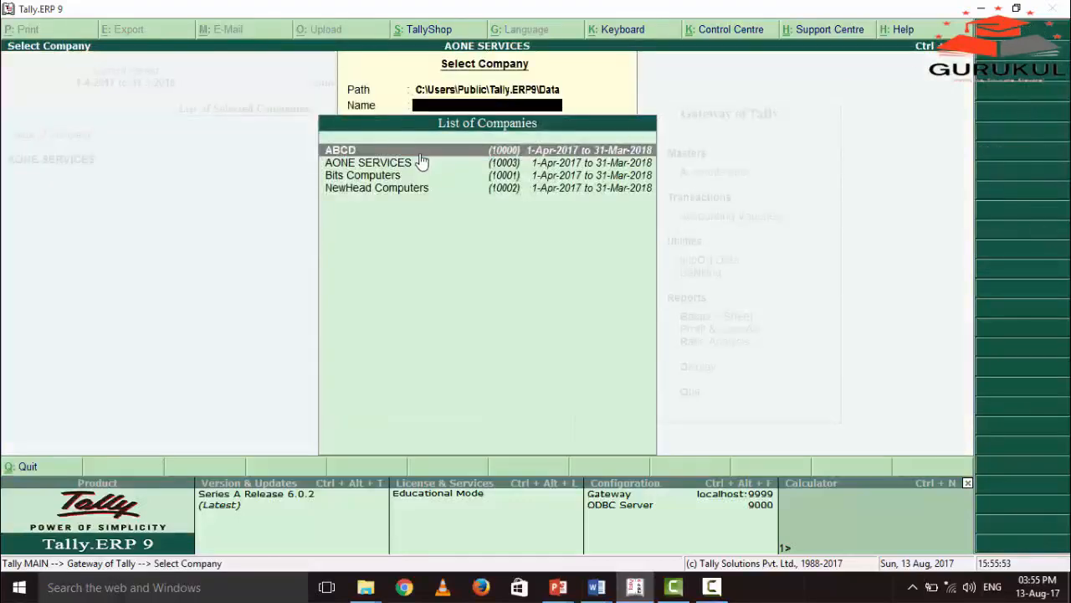
{"action": "key", "text": "Return"}
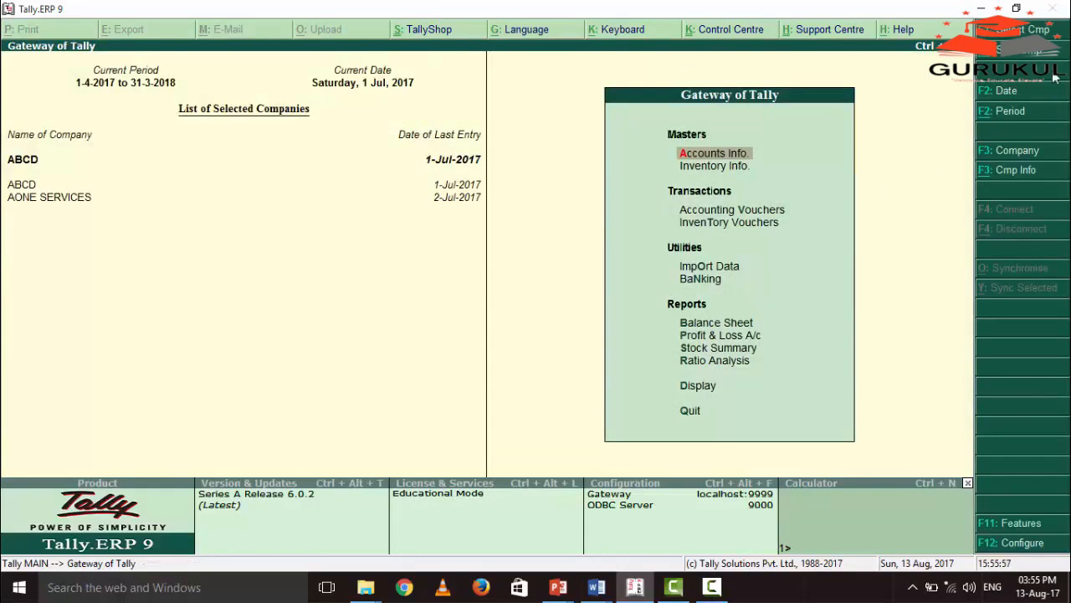
{"action": "left_click", "coordinate": [1015, 171]}
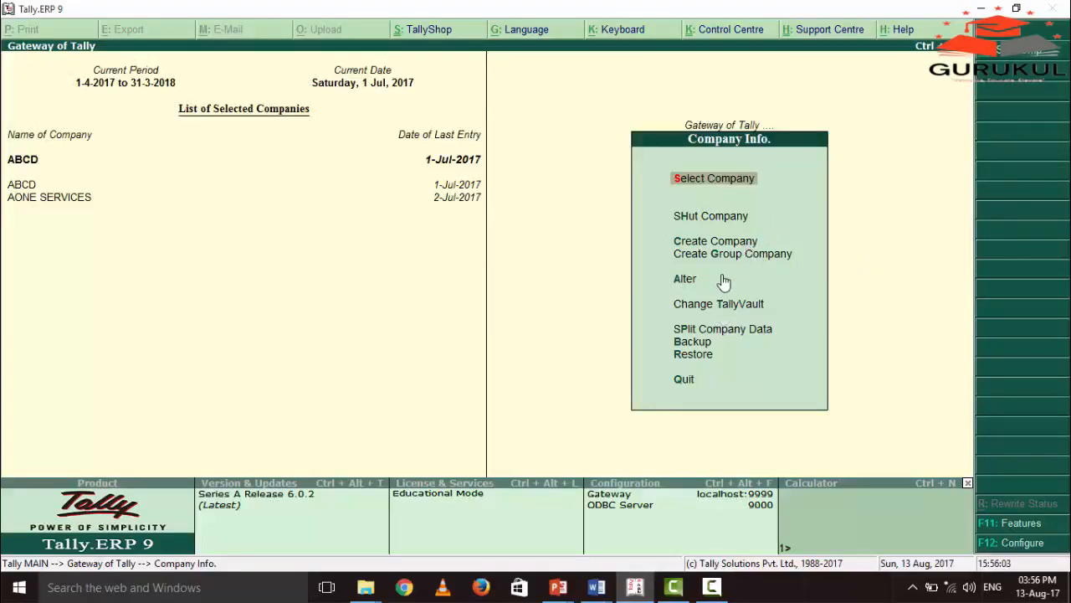
{"action": "left_click", "coordinate": [685, 280]}
{"action": "key", "text": "Return"}
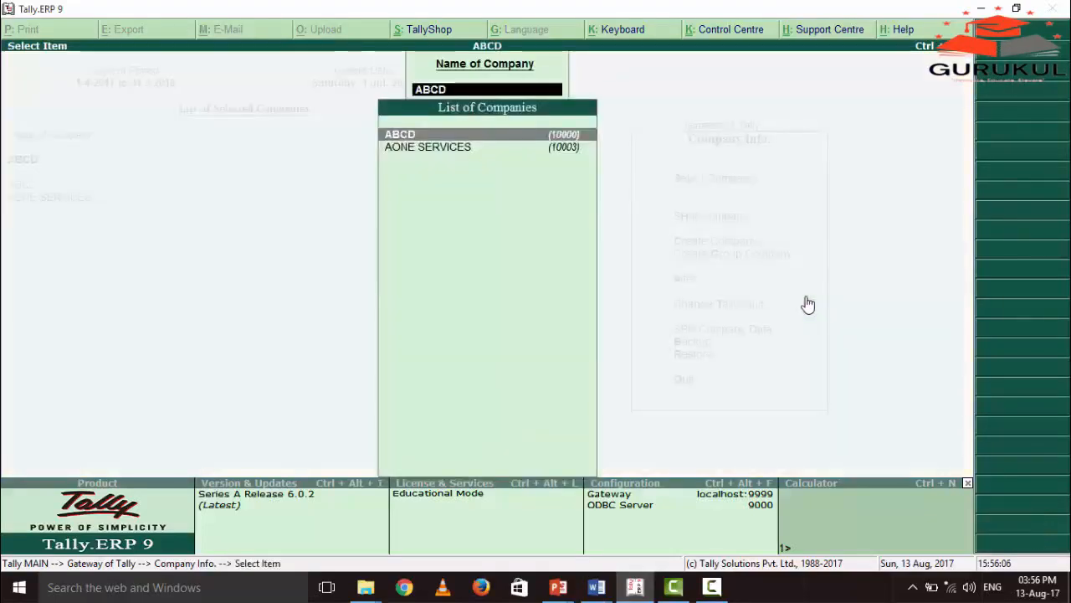
{"action": "key", "text": "Down"}
{"action": "key", "text": "Return"}
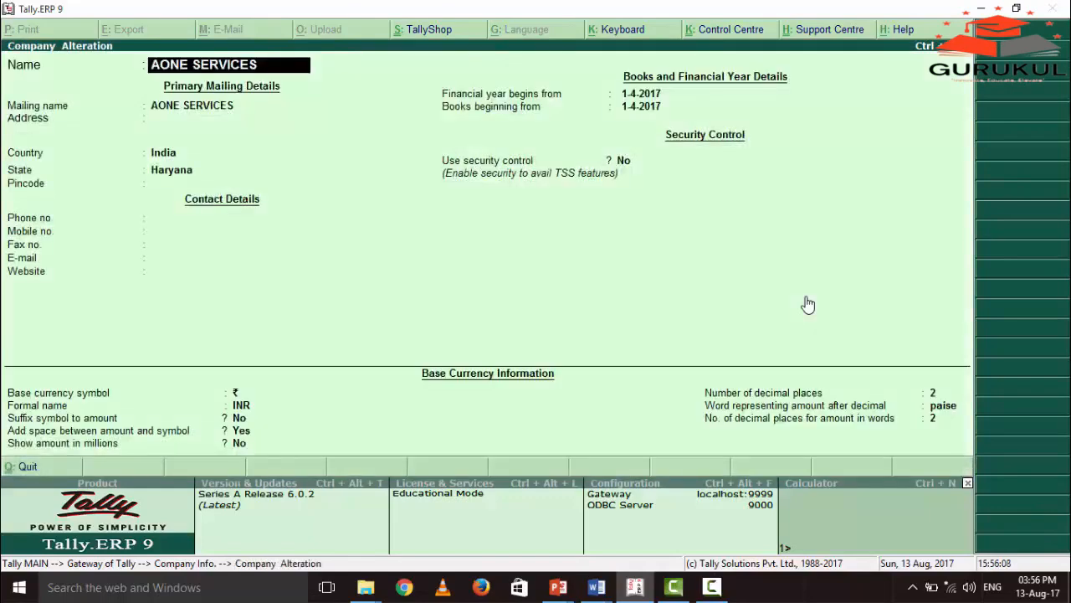
Review the name, mailing address, country, state and contact details of AONE SERVICES.
{"action": "key", "text": "Return"}
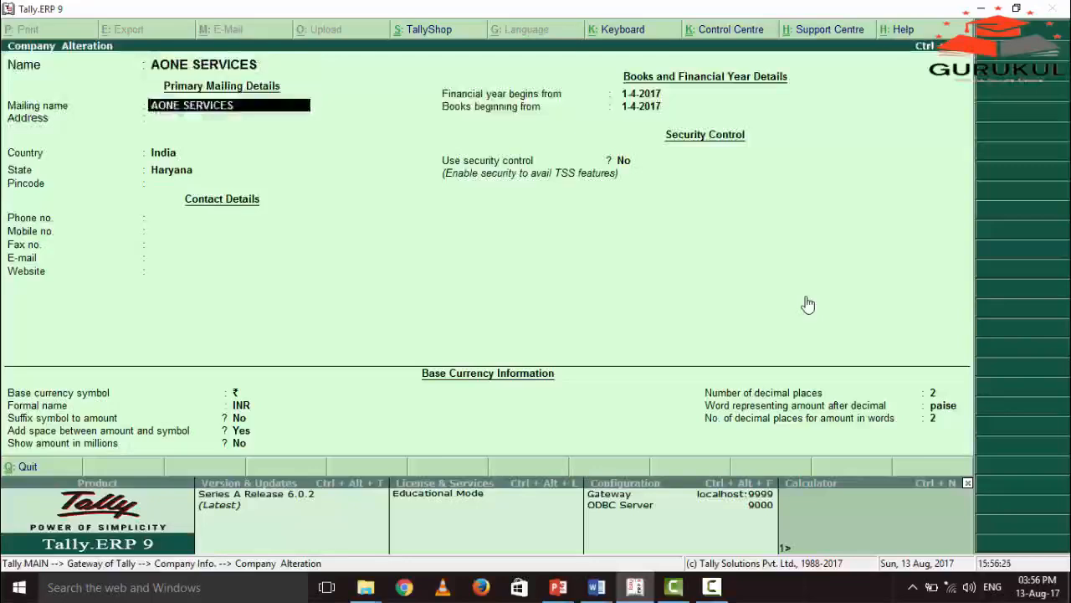
{"action": "key", "text": "Return"}
{"action": "key", "text": "Return"}
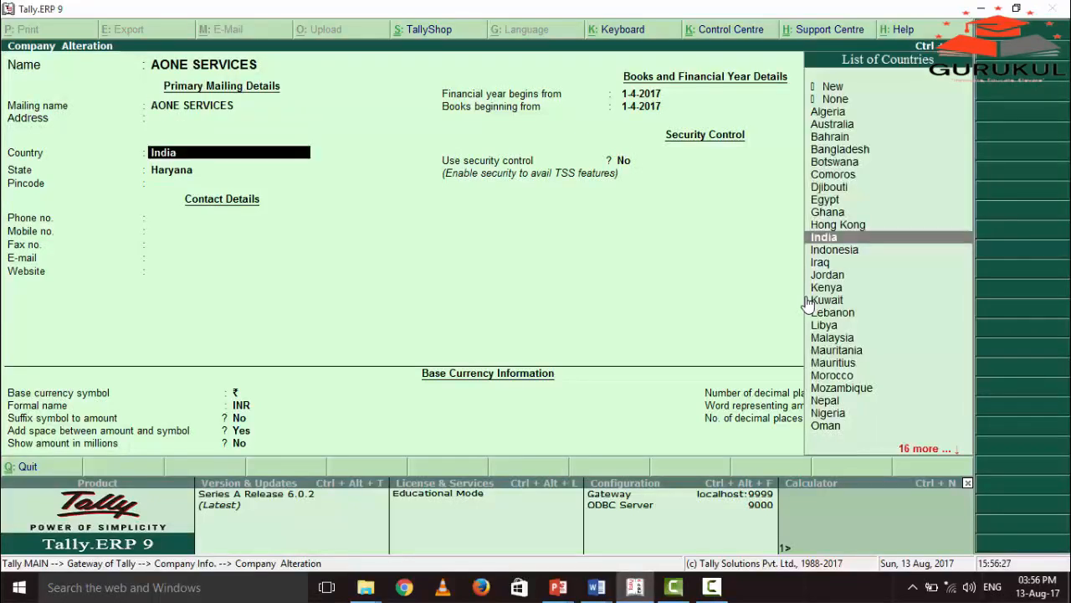
{"action": "key", "text": "Return"}
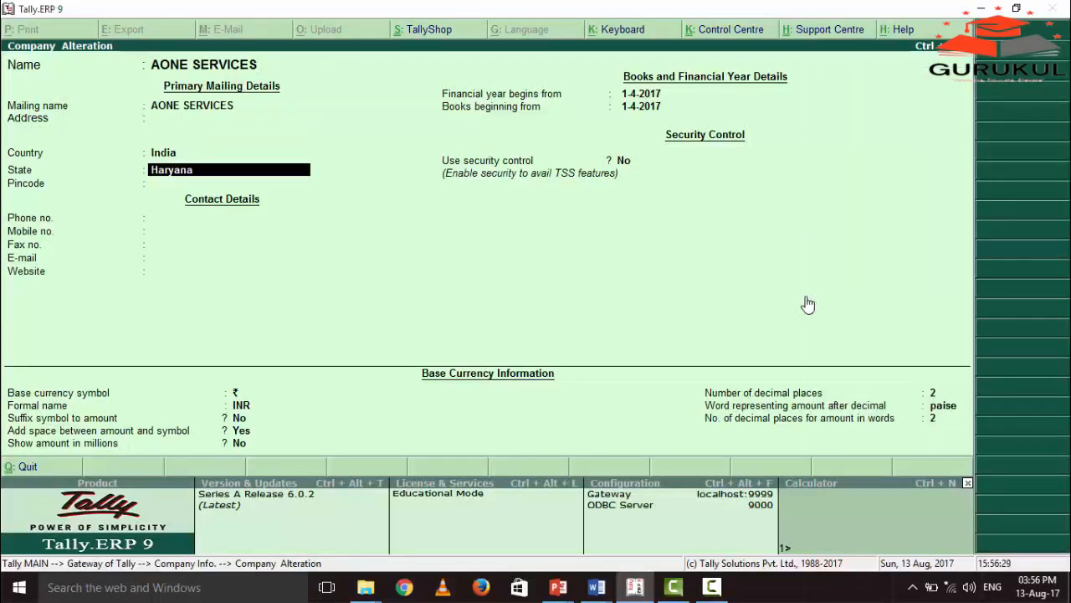
{"action": "key", "text": "Return"}
{"action": "key", "text": "Return"}
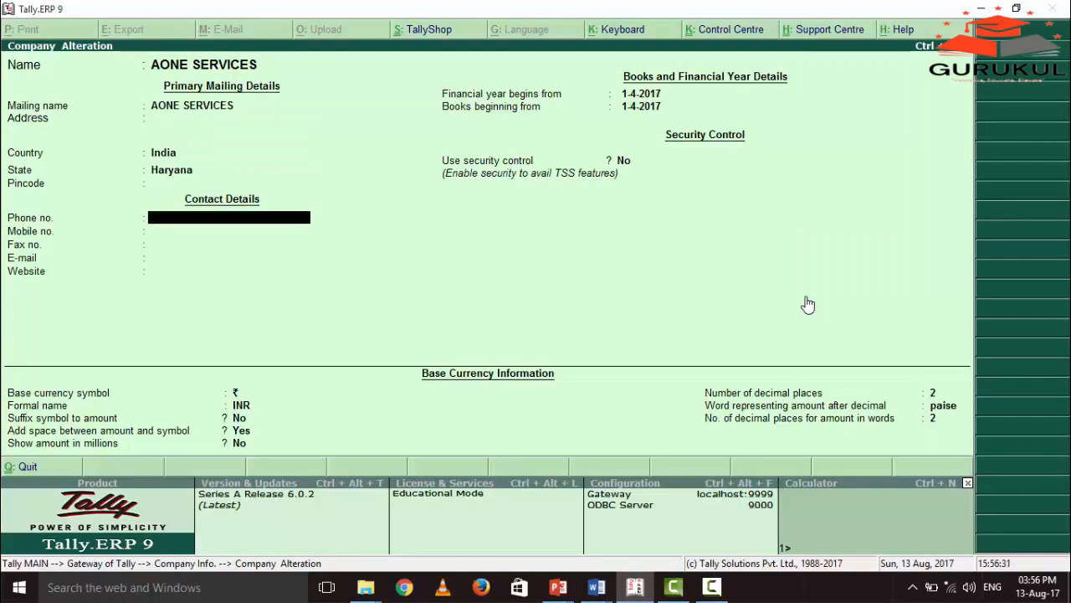
{"action": "key", "text": "Return"}
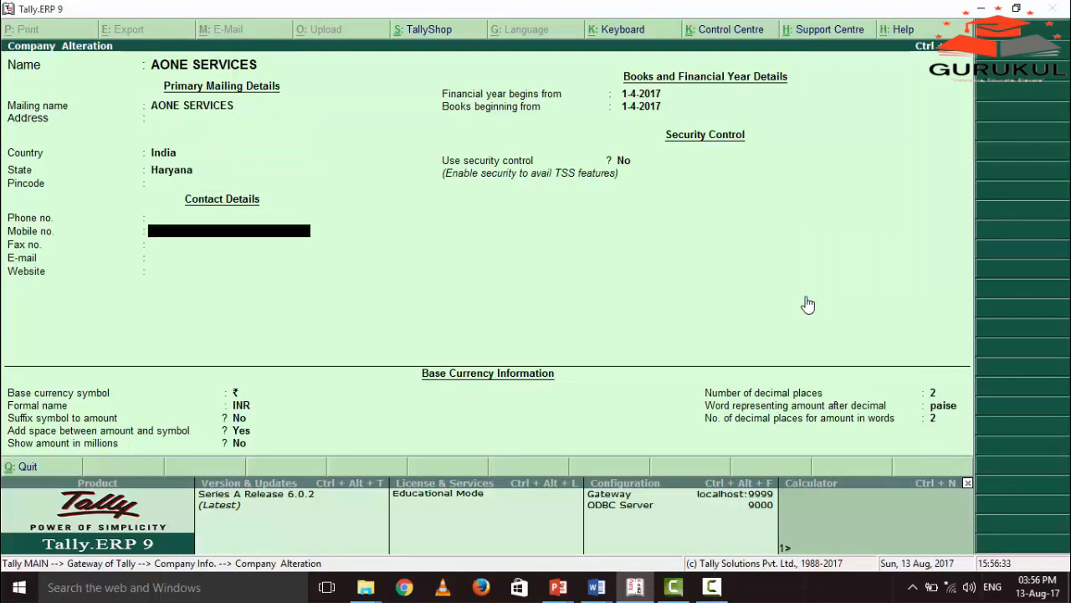
{"action": "key", "text": "Return"}
{"action": "key", "text": "Return"}
{"action": "key", "text": "Return"}
{"action": "key", "text": "Return"}
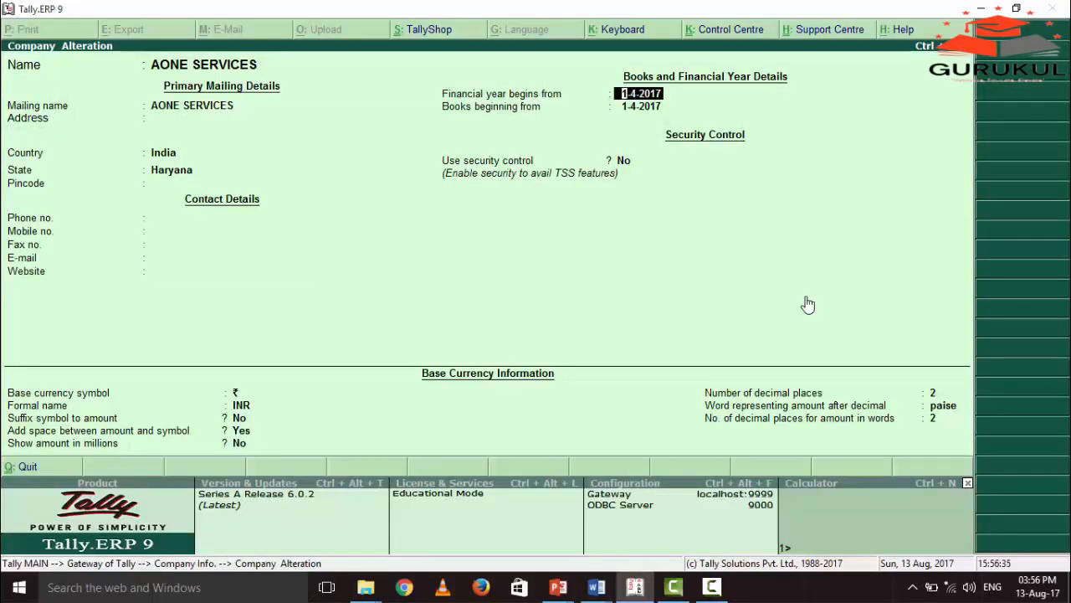
Review the financial year, security control and base currency settings of AONE SERVICES, and accept the company record without edits.
{"action": "key", "text": "Return"}
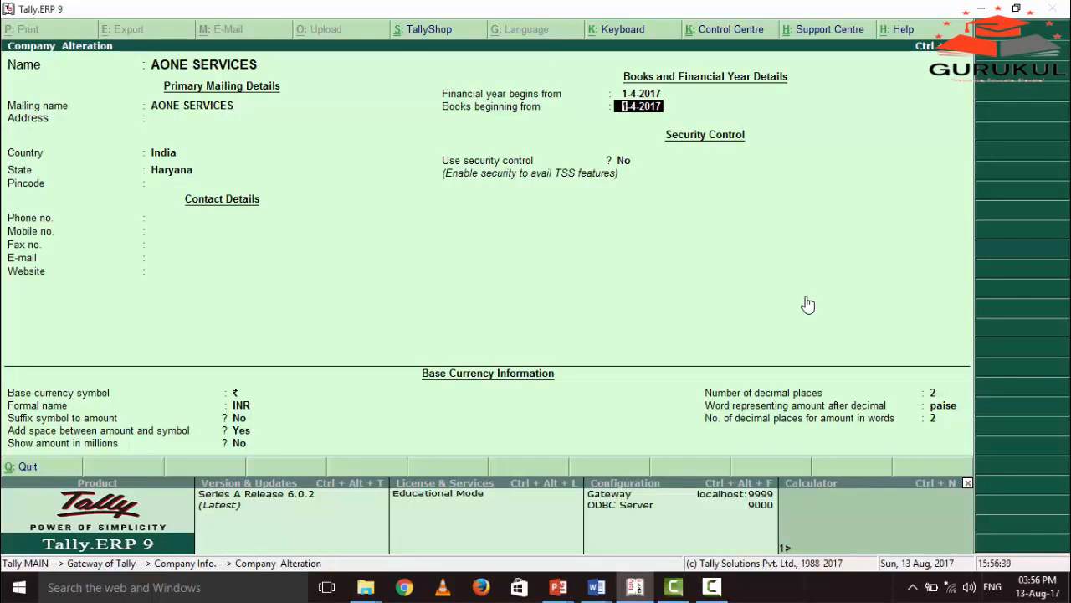
{"action": "key", "text": "Return"}
{"action": "key", "text": "Return"}
{"action": "key", "text": "Return"}
{"action": "key", "text": "Return"}
{"action": "key", "text": "Return"}
{"action": "key", "text": "Return"}
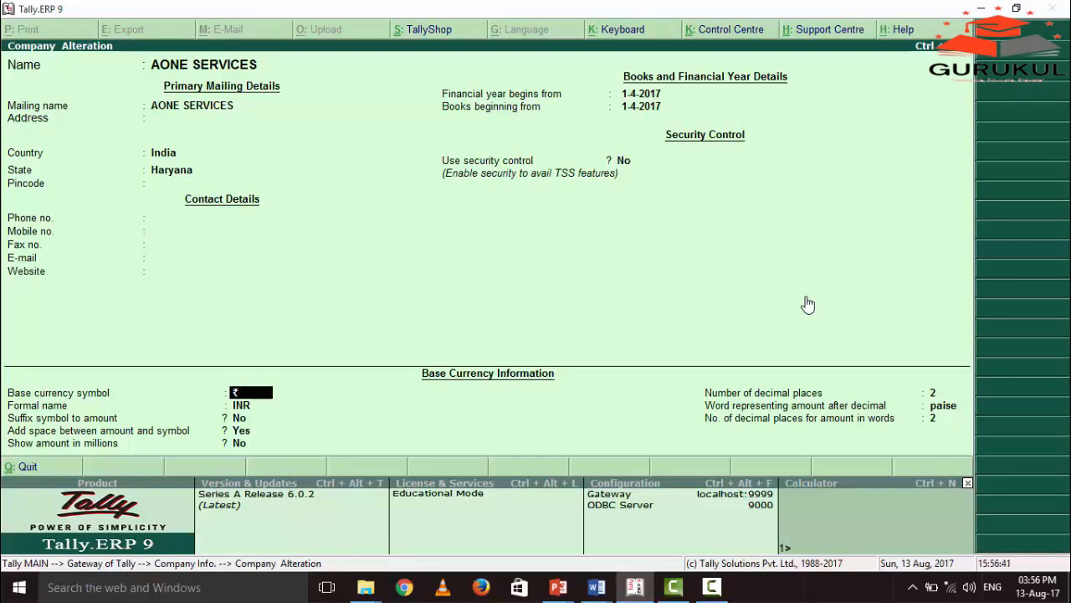
{"action": "key", "text": "Return"}
{"action": "key", "text": "Return"}
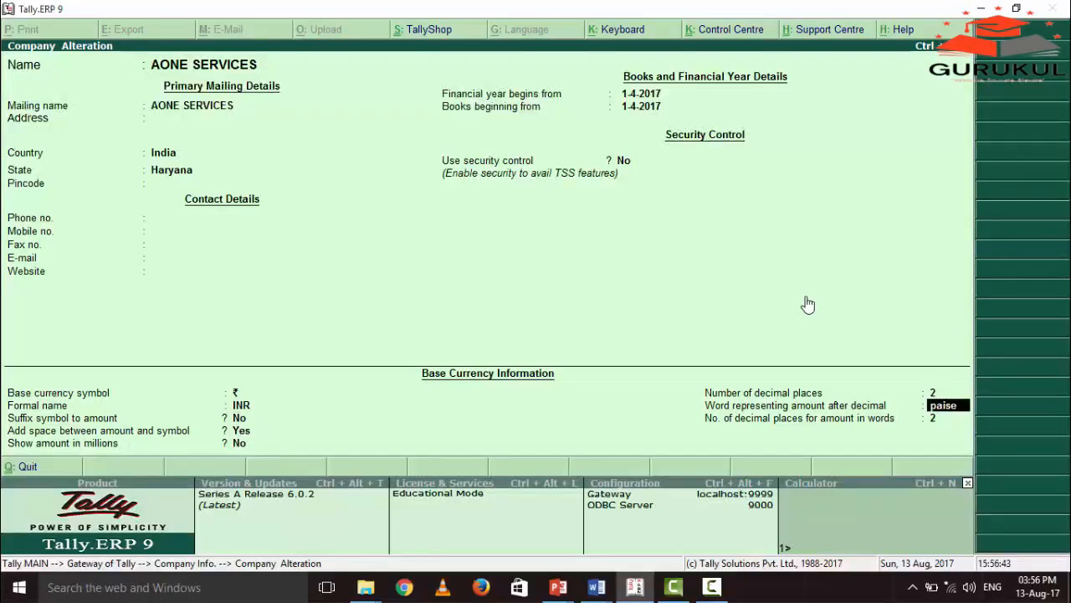
{"action": "key", "text": "Return"}
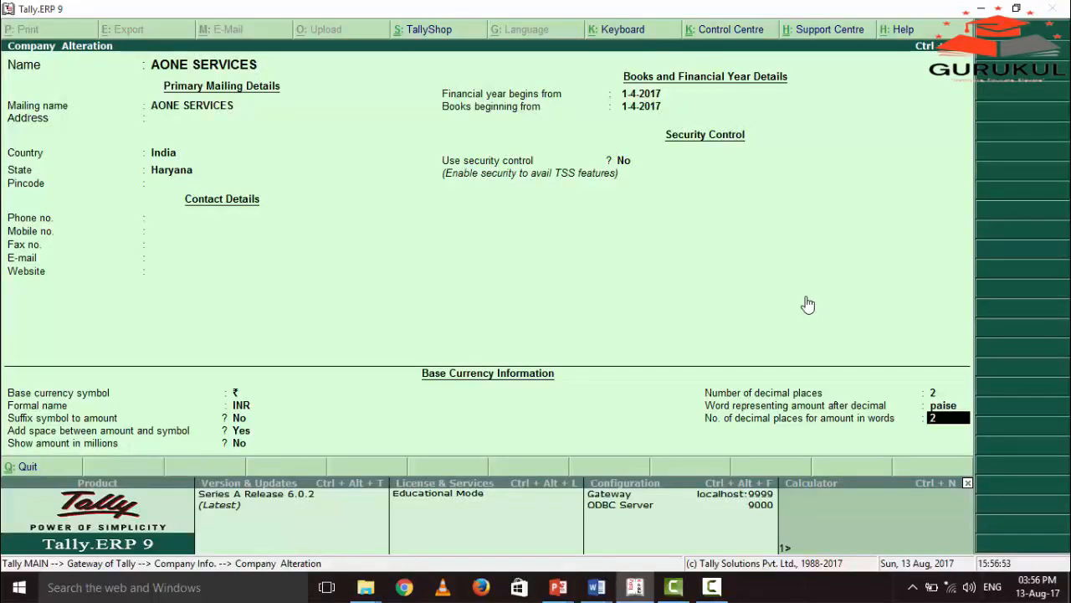
{"action": "key", "text": "Return"}
{"action": "key", "text": "Return"}
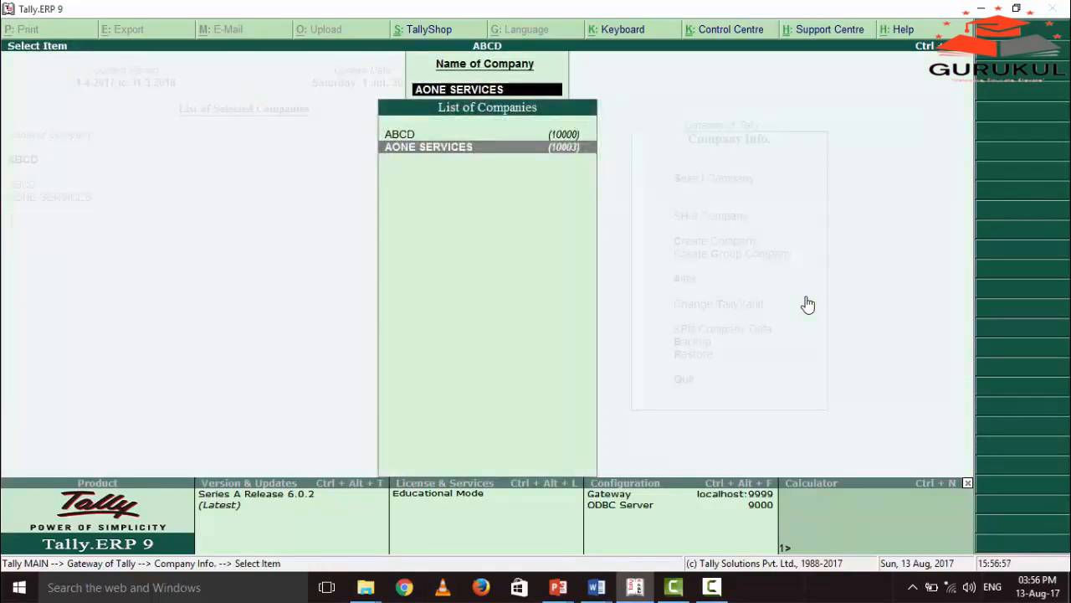
Leave the company alteration list and select AONE SERVICES as the active company.
{"action": "key", "text": "Escape"}
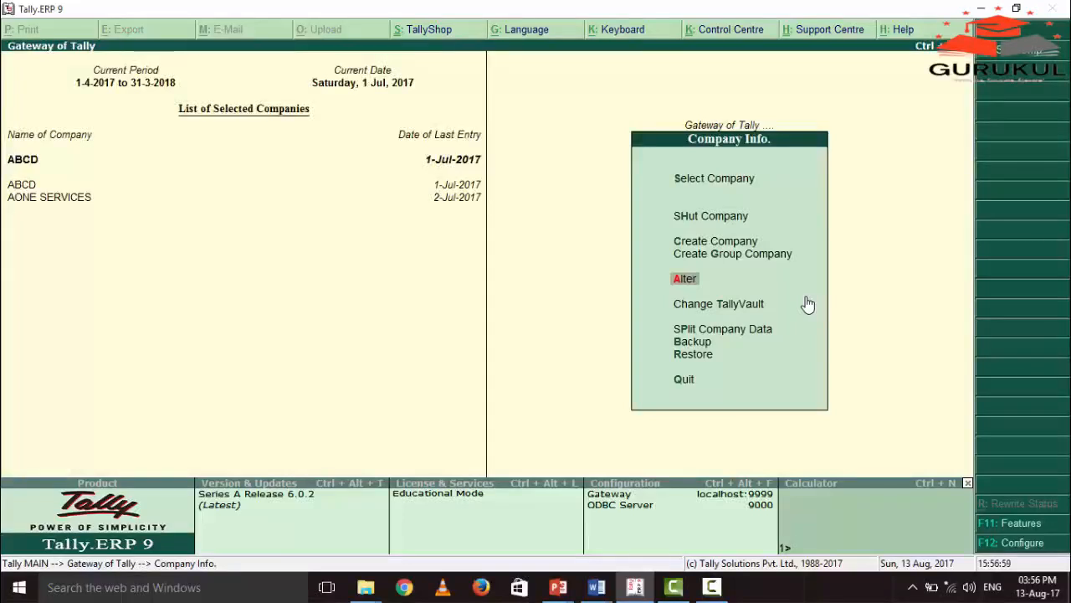
{"action": "key", "text": "Up"}
{"action": "key", "text": "Up"}
{"action": "key", "text": "Up"}
{"action": "key", "text": "Up"}
{"action": "key", "text": "Up"}
{"action": "key", "text": "Down"}
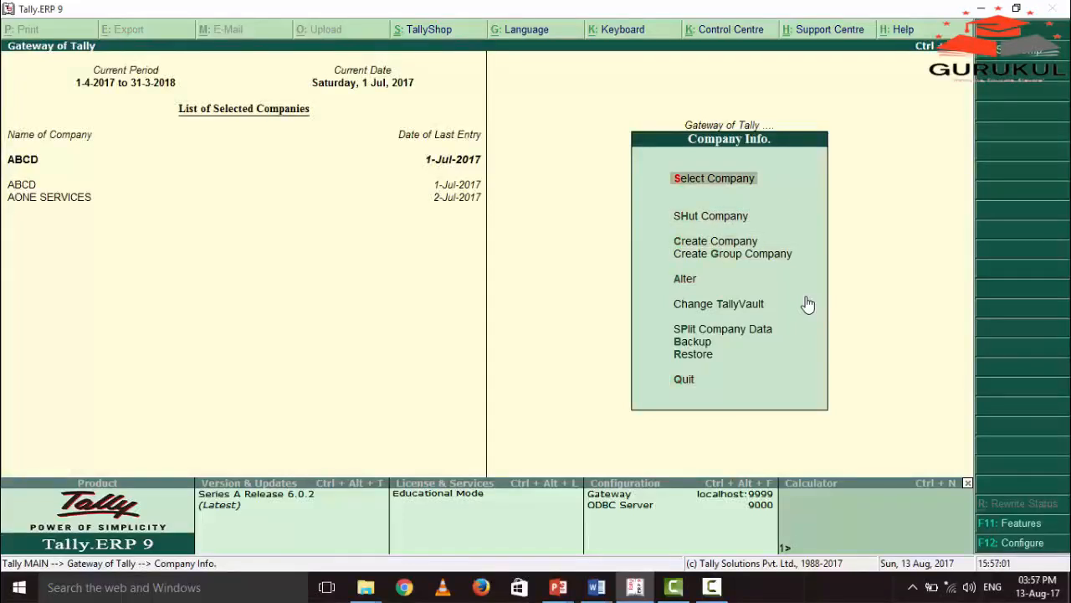
{"action": "key", "text": "Return"}
{"action": "key", "text": "Down"}
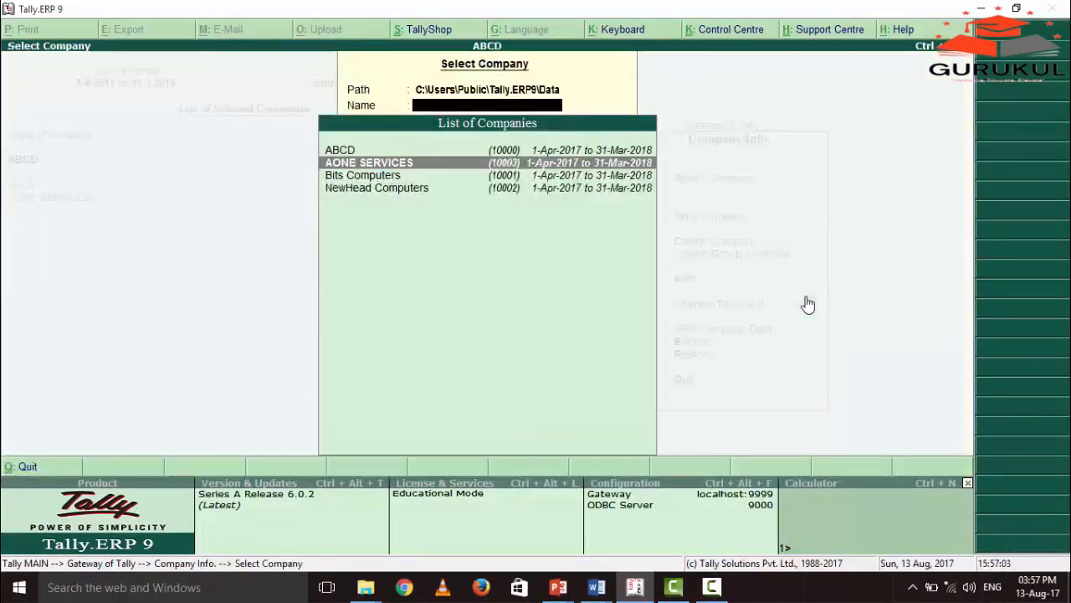
{"action": "key", "text": "Return"}
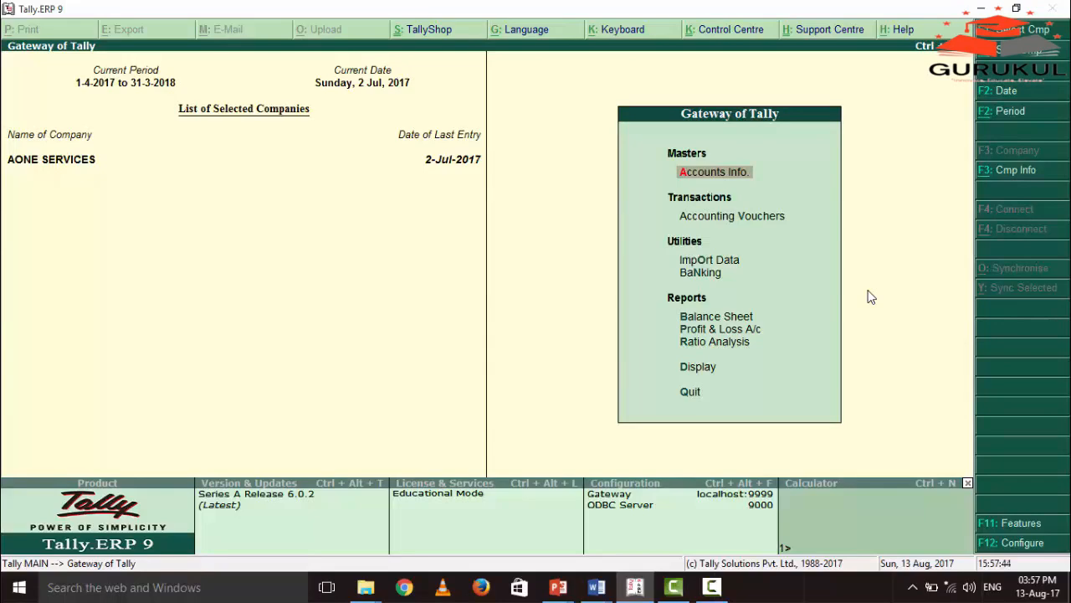
Open the single ledger Capital Accounts of AONE SERVICES for alteration.
{"action": "key", "text": "Return"}
{"action": "key", "text": "Down"}
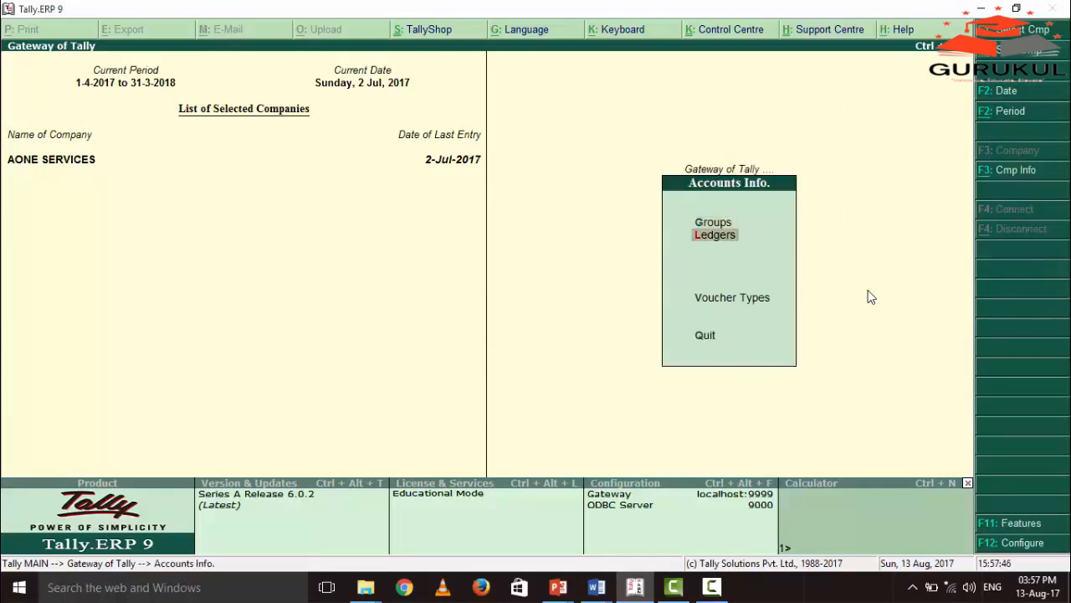
{"action": "key", "text": "Return"}
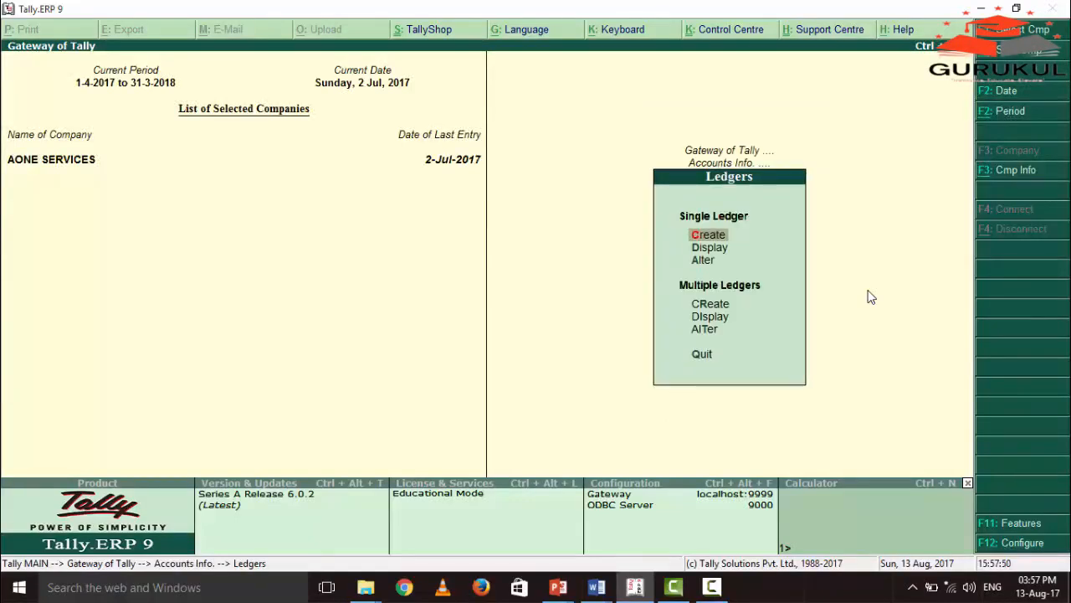
{"action": "key", "text": "Down"}
{"action": "key", "text": "Down"}
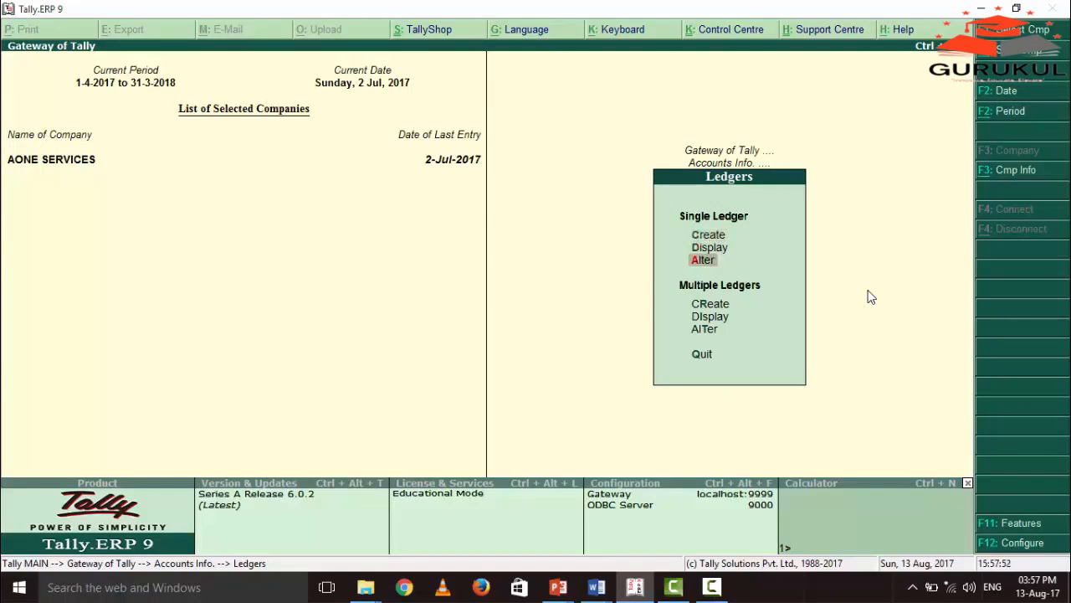
{"action": "key", "text": "Return"}
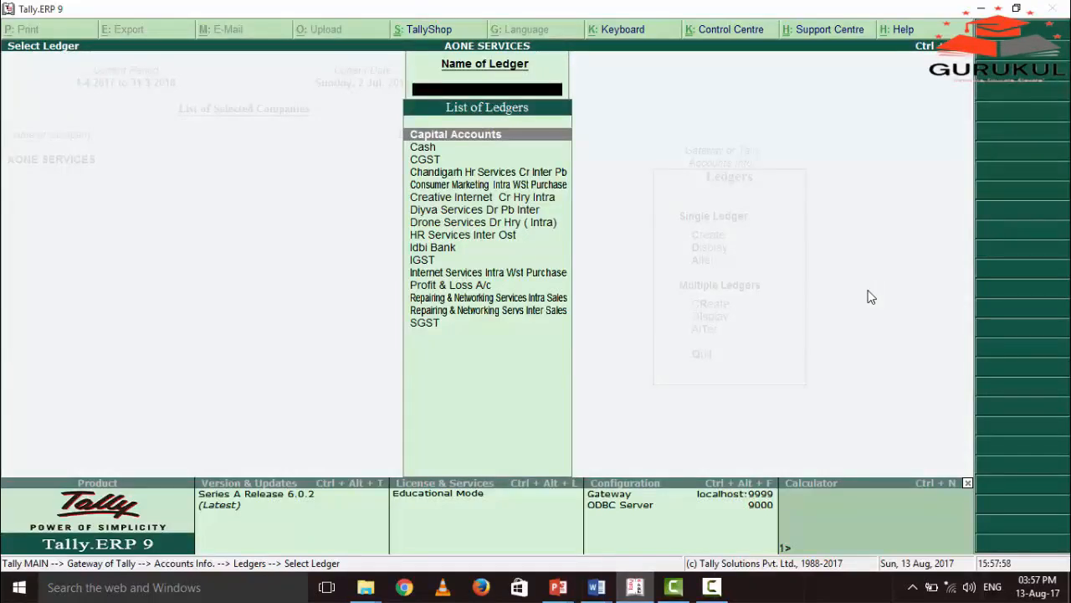
{"action": "key", "text": "Return"}
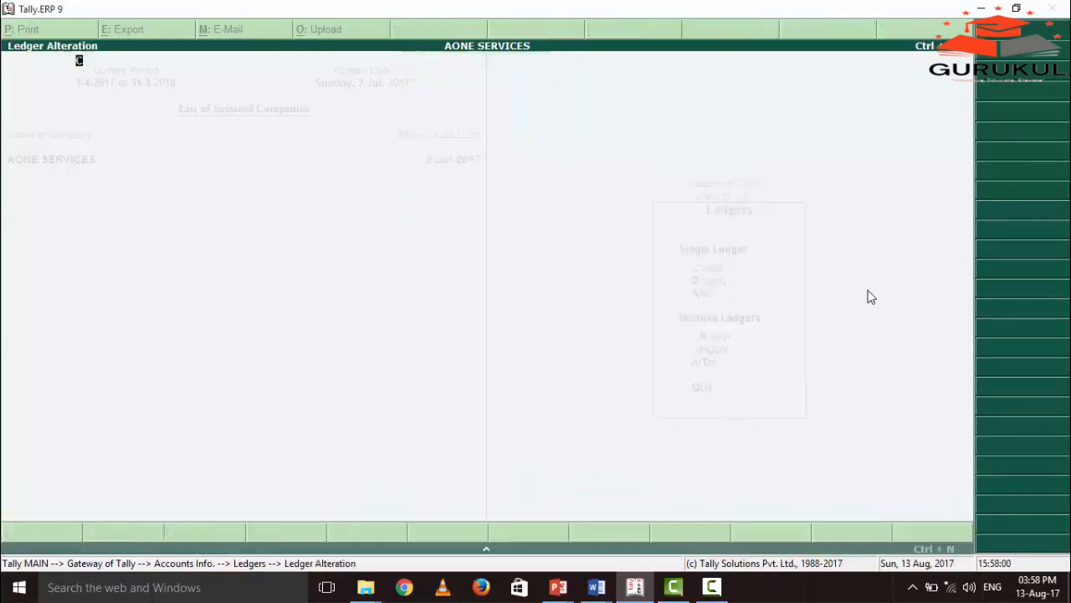
Review the group, mailing and tax registration details of the Capital Accounts ledger, and accept it without edits.
{"action": "key", "text": "Return"}
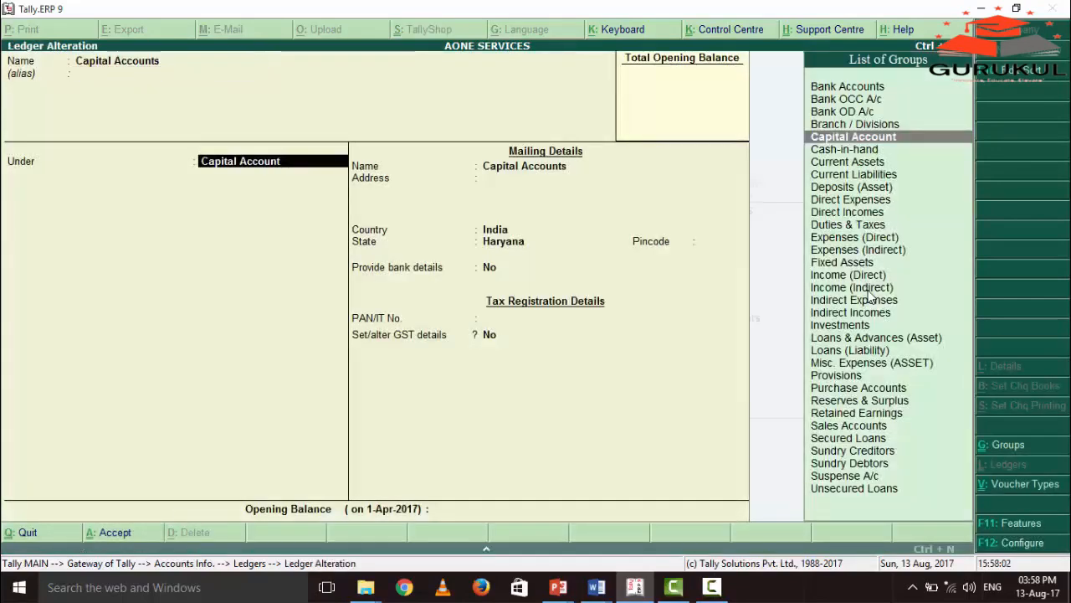
{"action": "key", "text": "Return"}
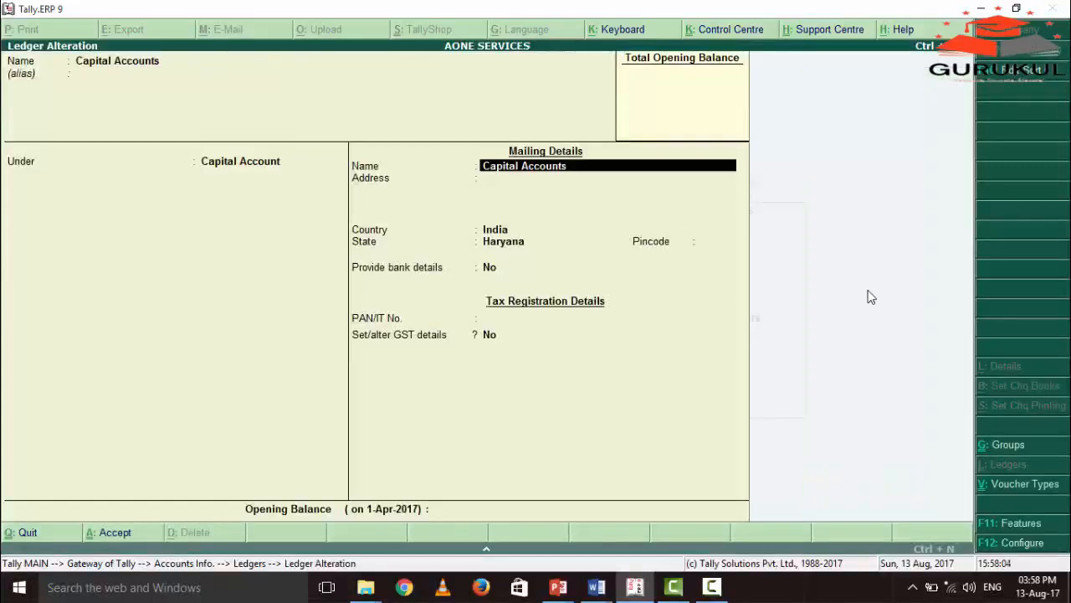
{"action": "key", "text": "Return"}
{"action": "key", "text": "Return"}
{"action": "key", "text": "Return"}
{"action": "key", "text": "Return"}
{"action": "key", "text": "Return"}
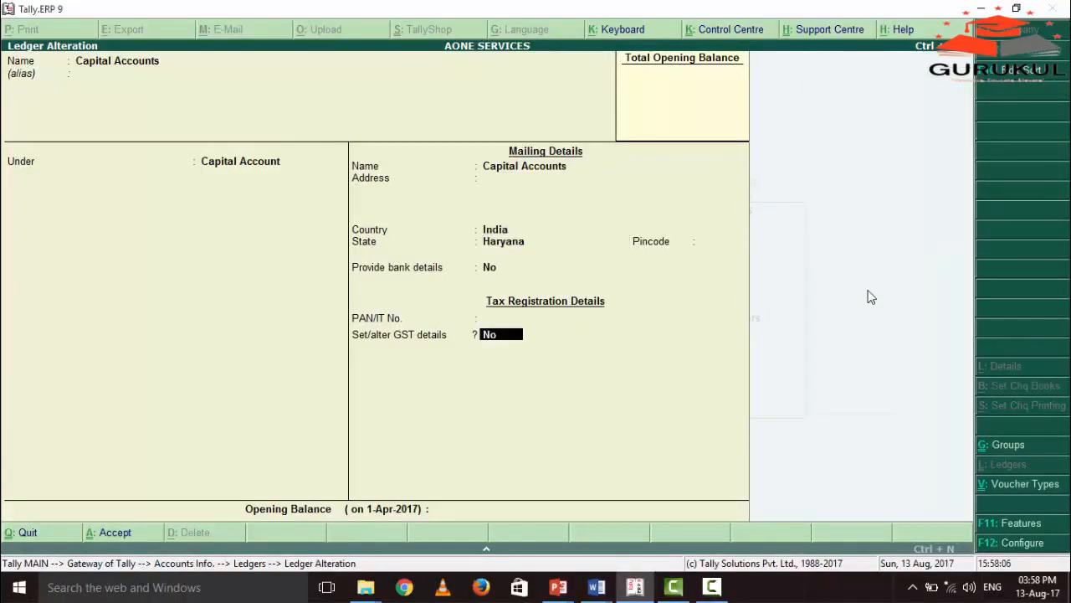
{"action": "key", "text": "Return"}
{"action": "key", "text": "Return"}
{"action": "key", "text": "Return"}
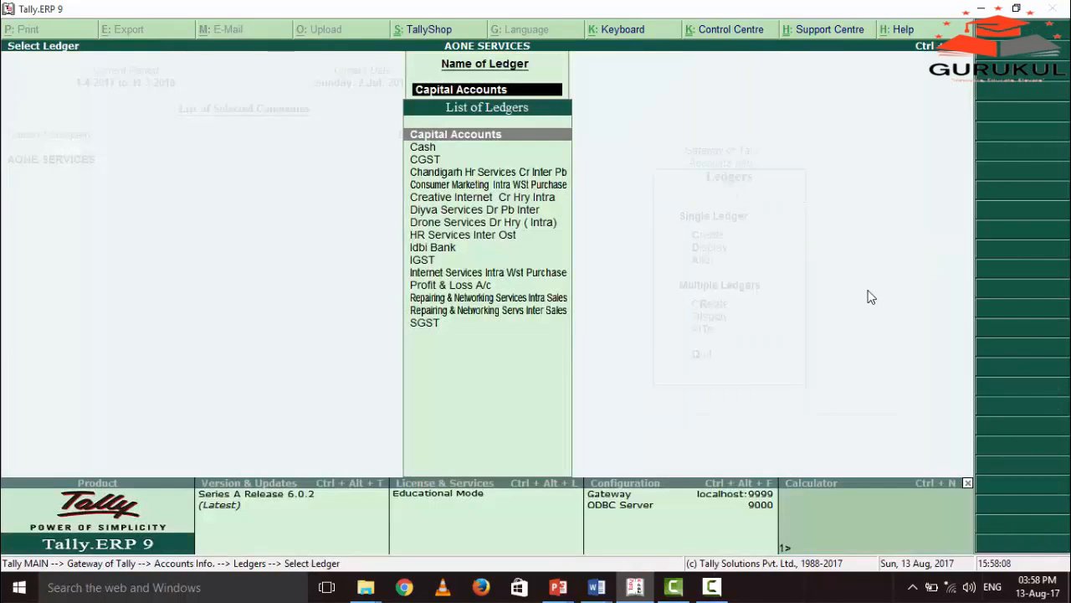
Switch from the required-ledgers slide back to Tally.ERP 9 and open the ledger Chandigarh Hr Services Cr Inter Pb for alteration.
{"action": "key", "text": "Down"}
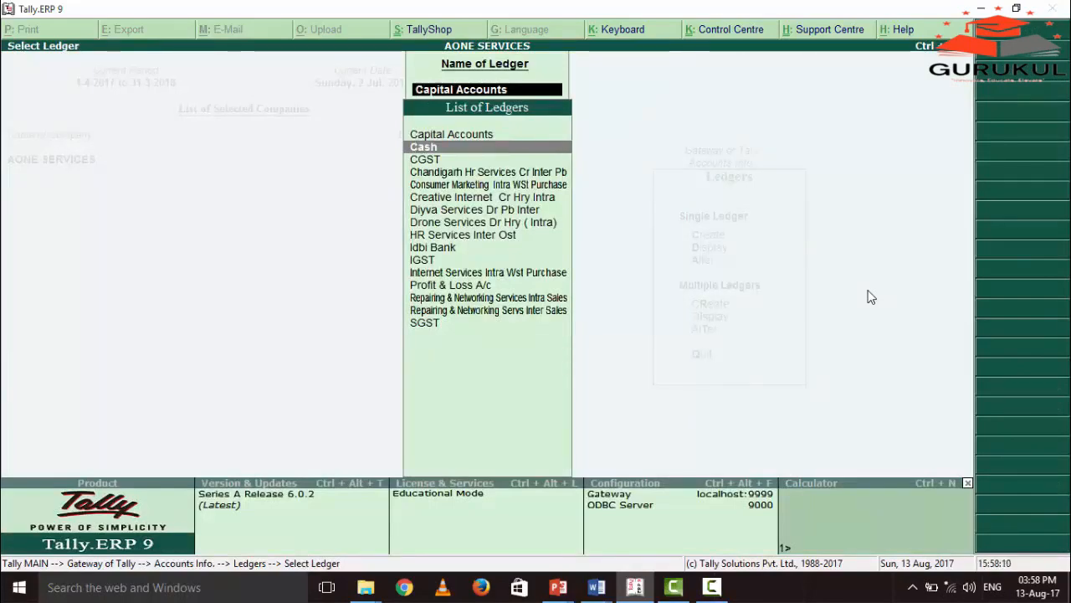
{"action": "key", "text": "Down"}
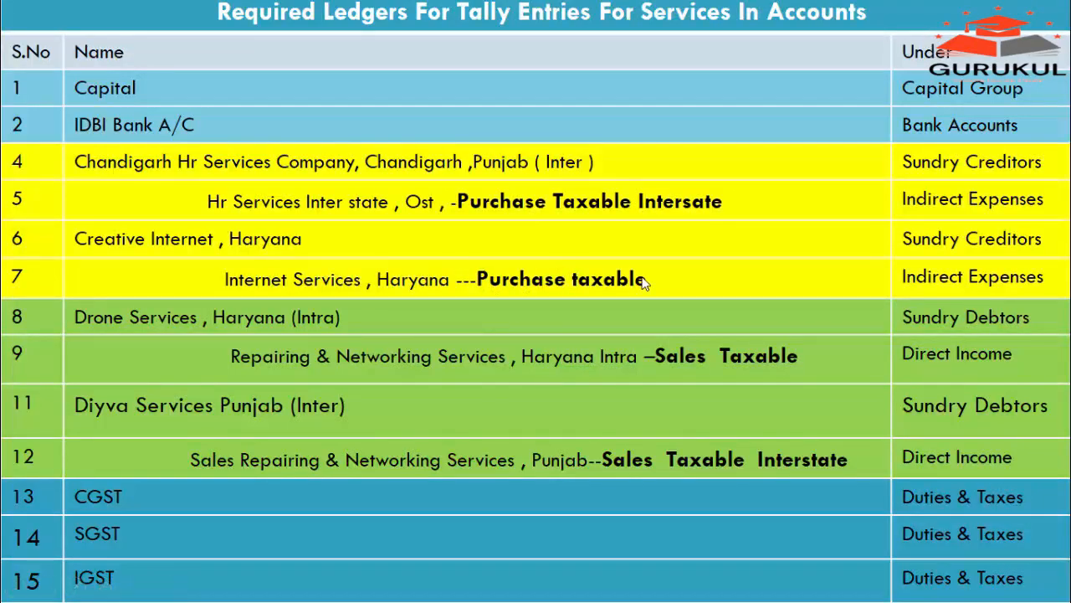
{"action": "key", "text": "alt+Tab"}
{"action": "key", "text": "Down"}
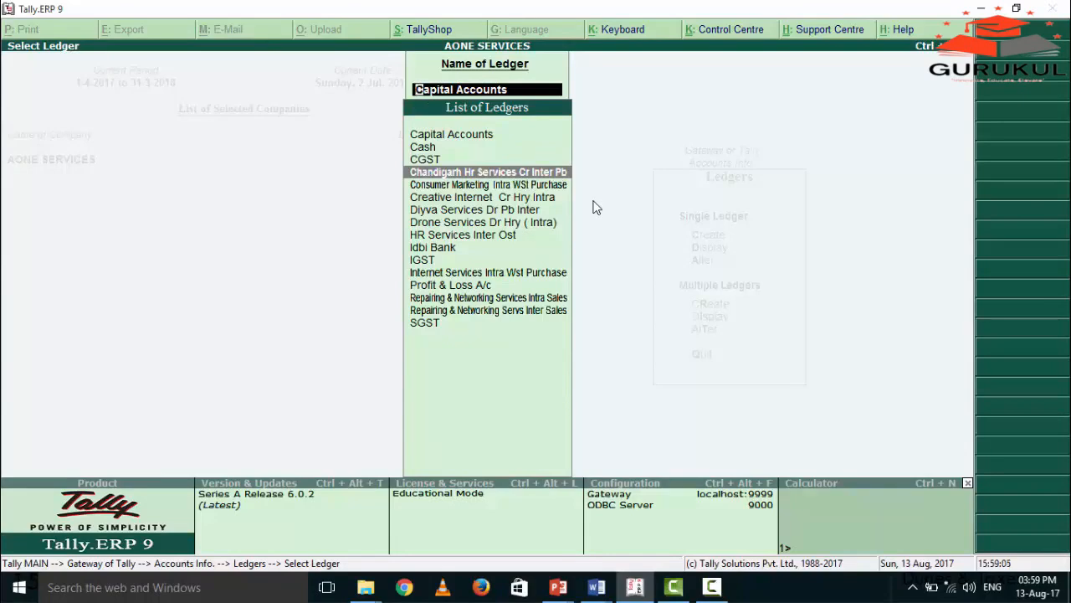
{"action": "key", "text": "Return"}
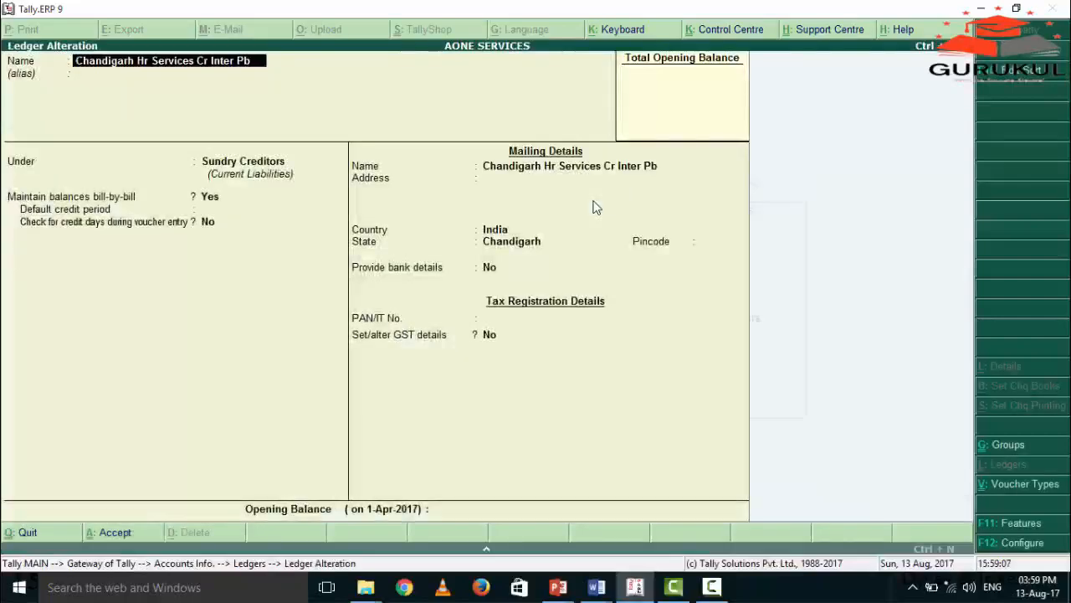
Review the group, bill-by-bill setting, mailing details and state of the Chandigarh Hr Services Cr Inter Pb ledger.
{"action": "key", "text": "Return"}
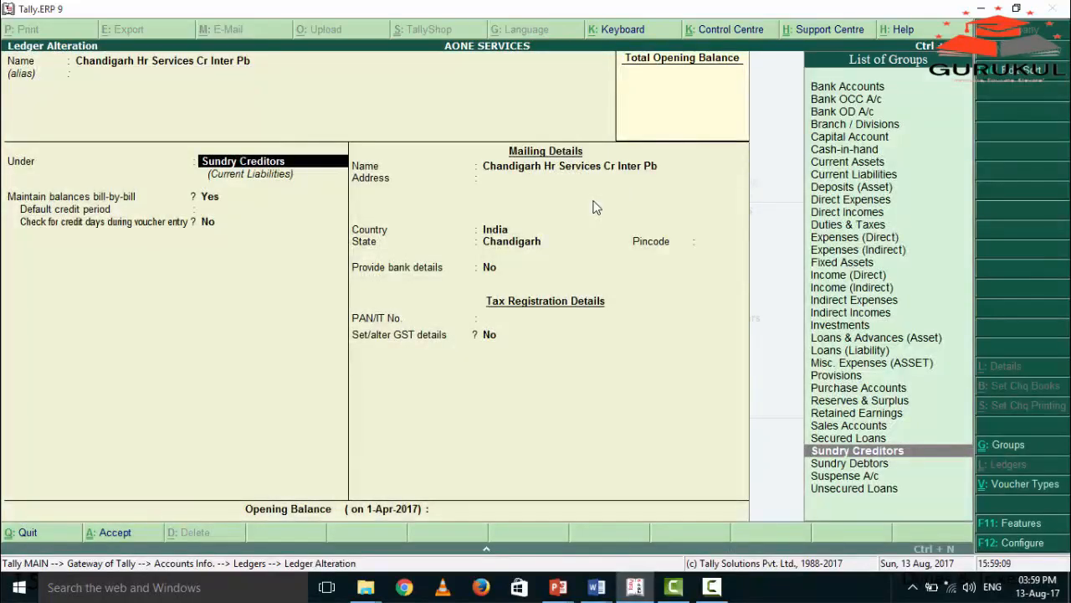
{"action": "key", "text": "Return"}
{"action": "key", "text": "Return"}
{"action": "key", "text": "Return"}
{"action": "key", "text": "Return"}
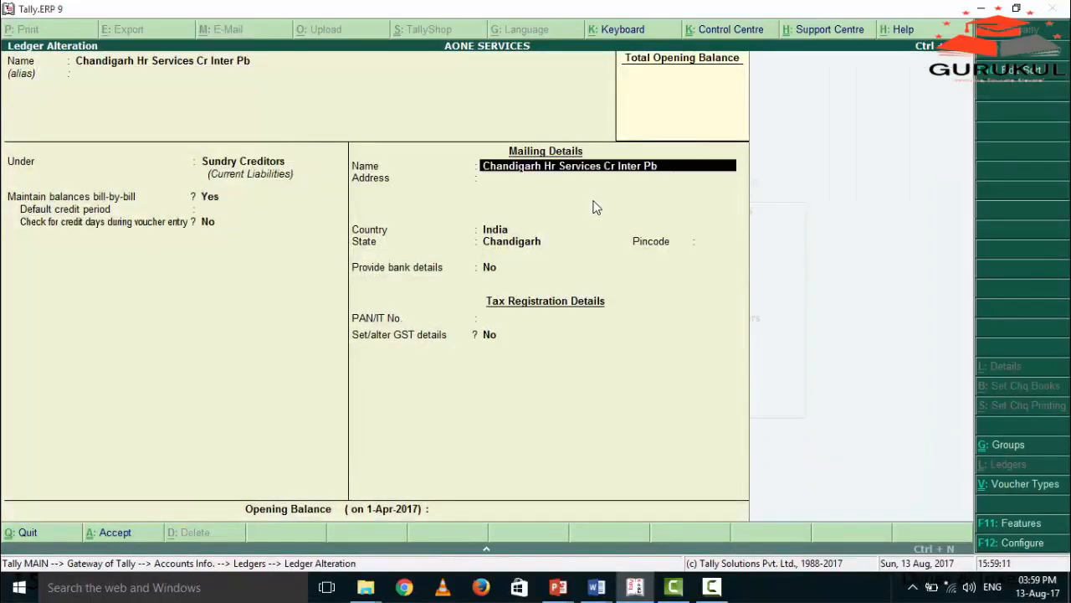
{"action": "key", "text": "Return"}
{"action": "key", "text": "Return"}
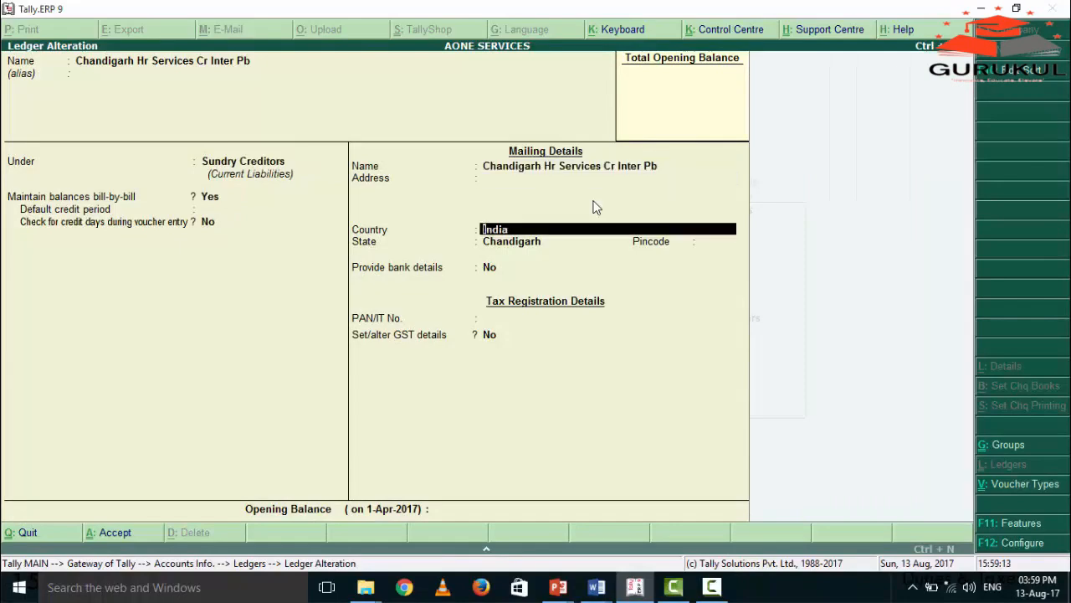
{"action": "key", "text": "Return"}
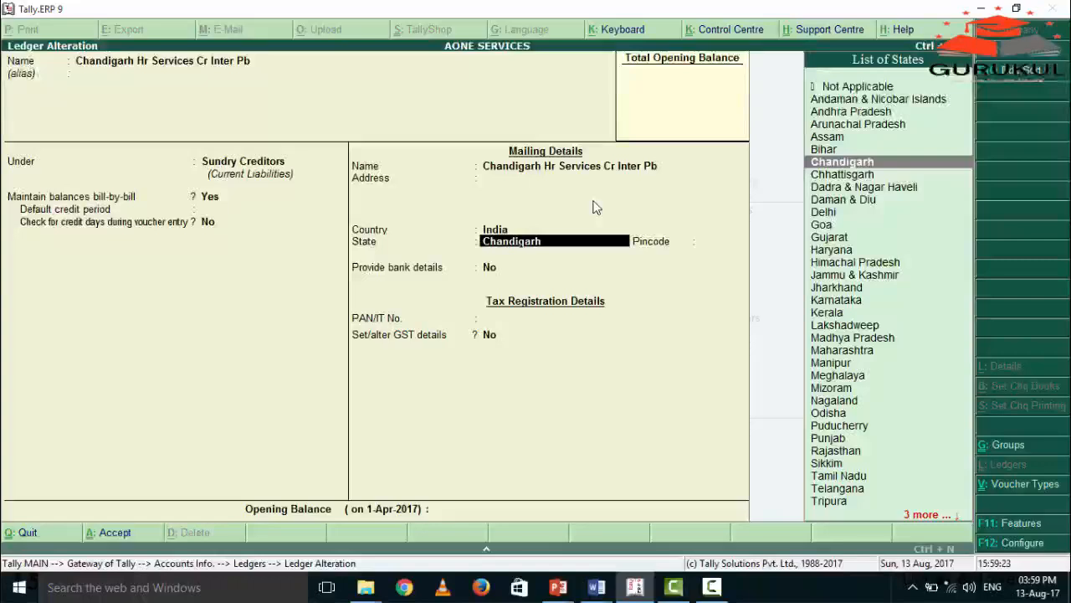
{"action": "key", "text": "Return"}
{"action": "key", "text": "Return"}
{"action": "key", "text": "Return"}
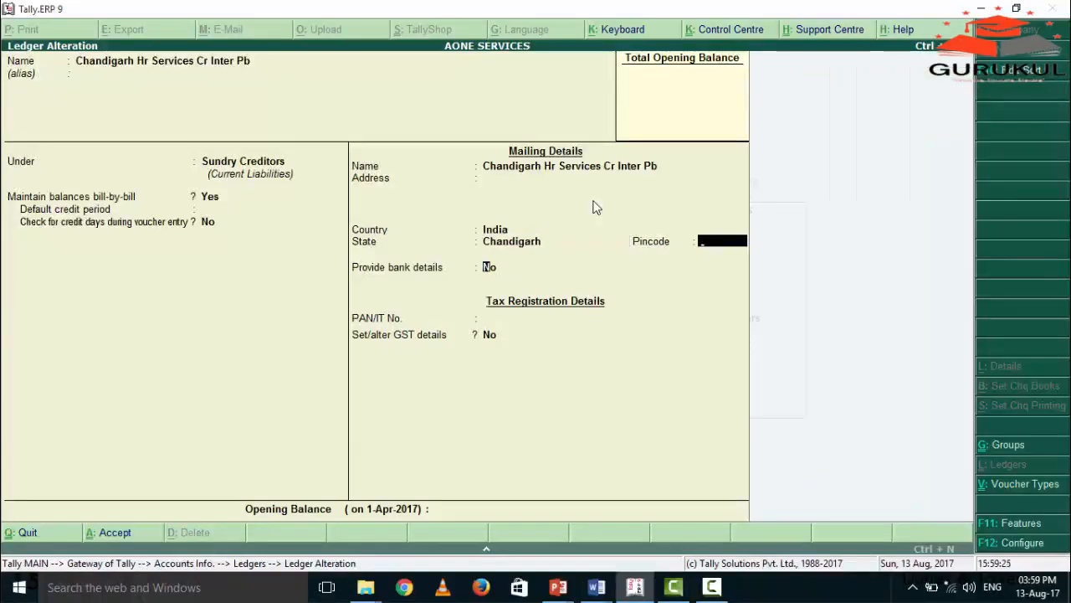
{"action": "key", "text": "Return"}
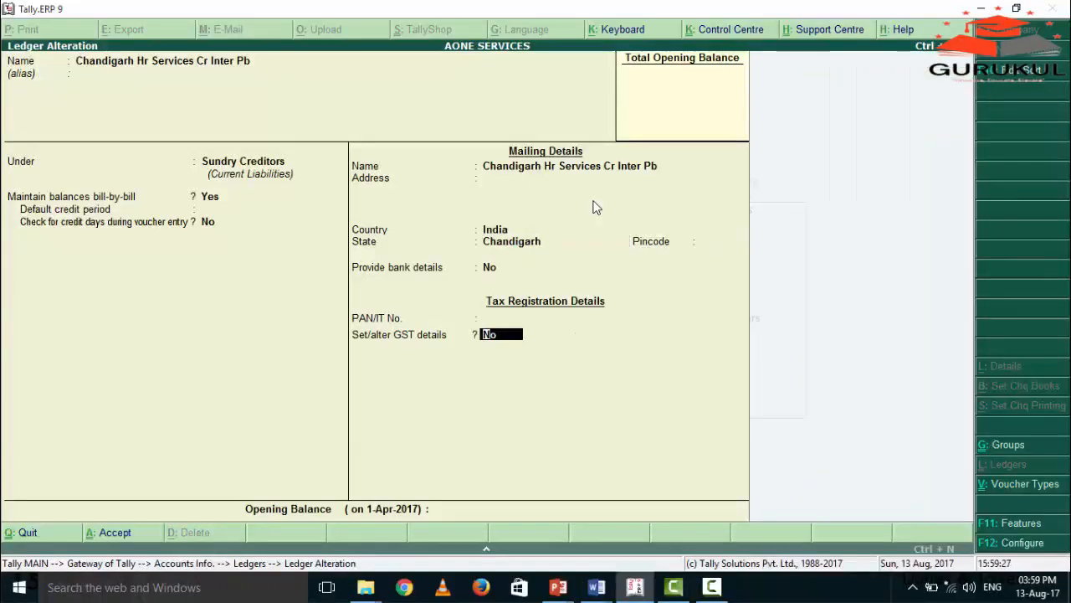
Set Set/alter GST details to Yes, review the registration type, GSTIN/UIN and party type, and accept the ledger.
{"action": "type", "text": "YES"}
{"action": "key", "text": "Return"}
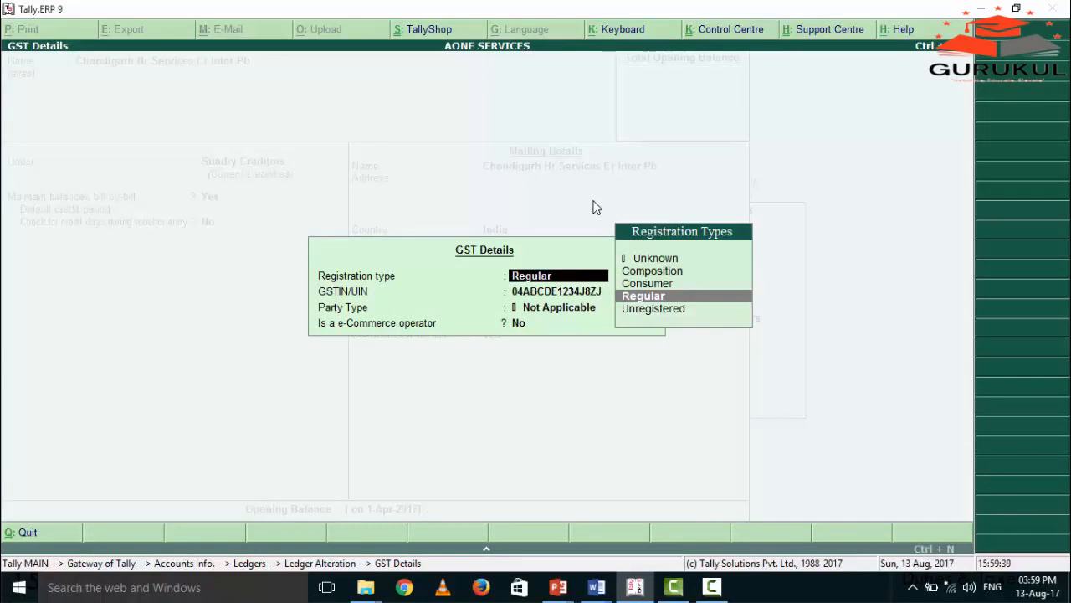
{"action": "key", "text": "Return"}
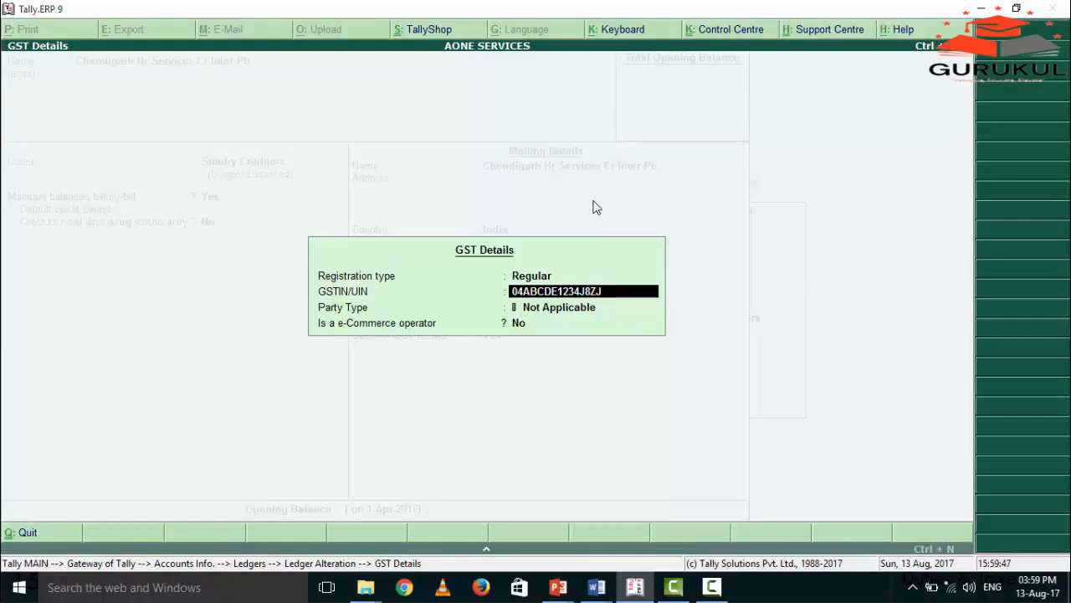
{"action": "key", "text": "Return"}
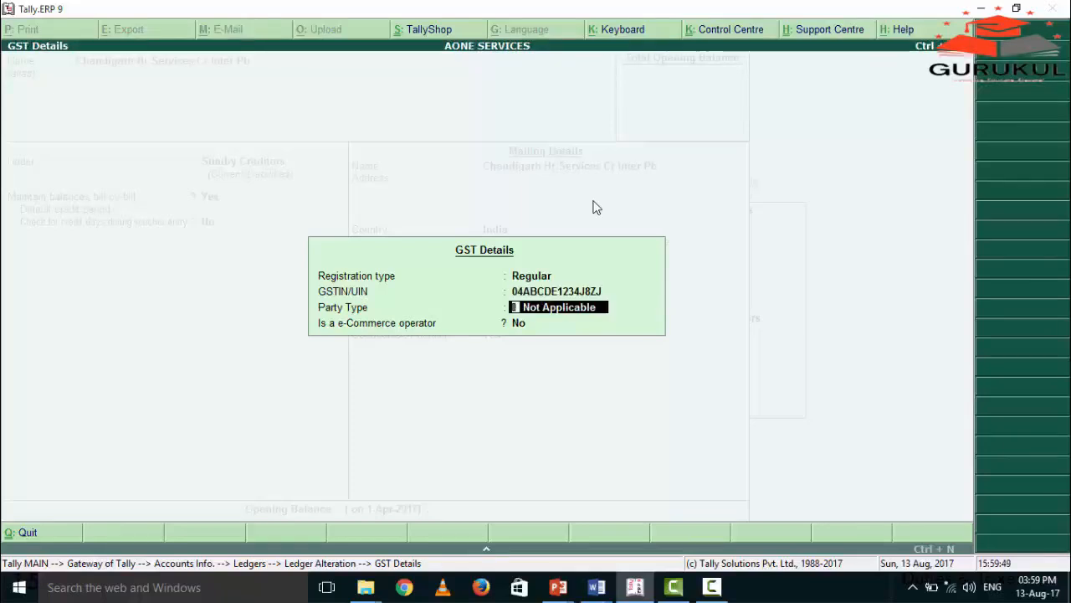
{"action": "key", "text": "Return"}
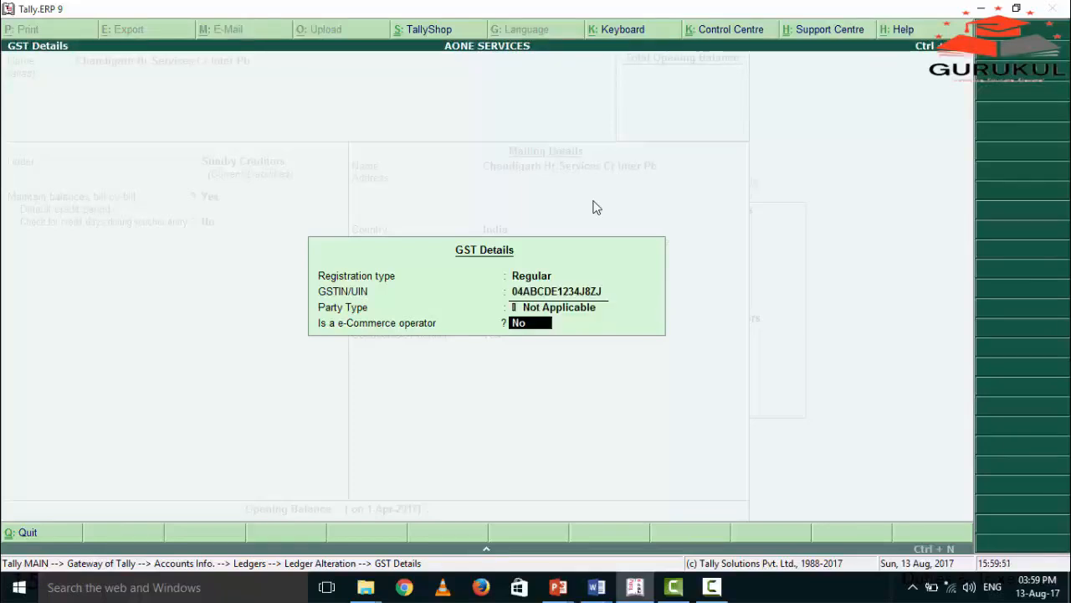
{"action": "key", "text": "Return"}
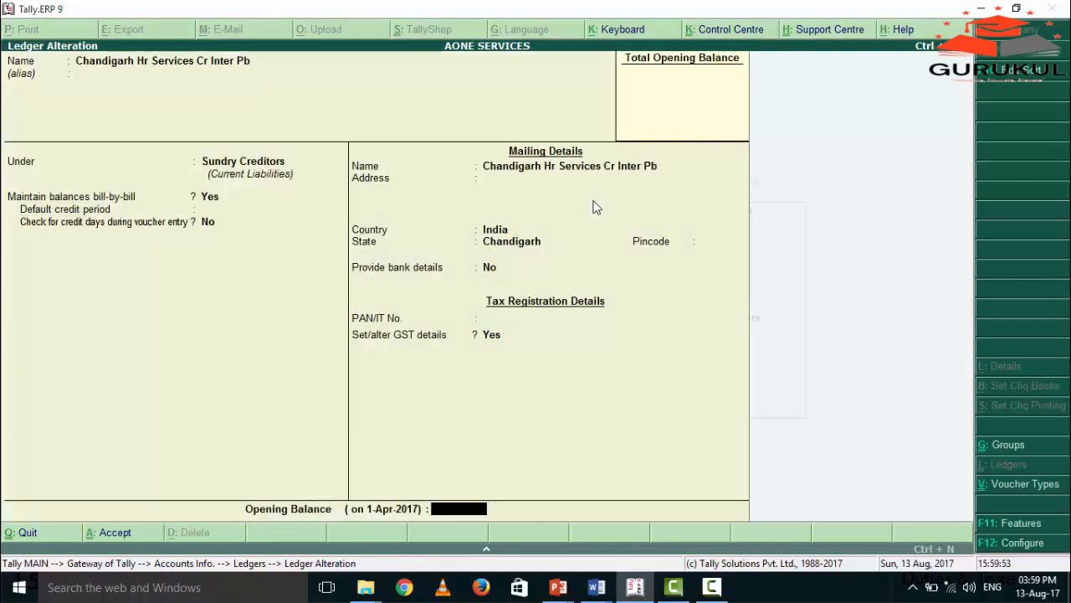
{"action": "key", "text": "Return"}
{"action": "key", "text": "Return"}
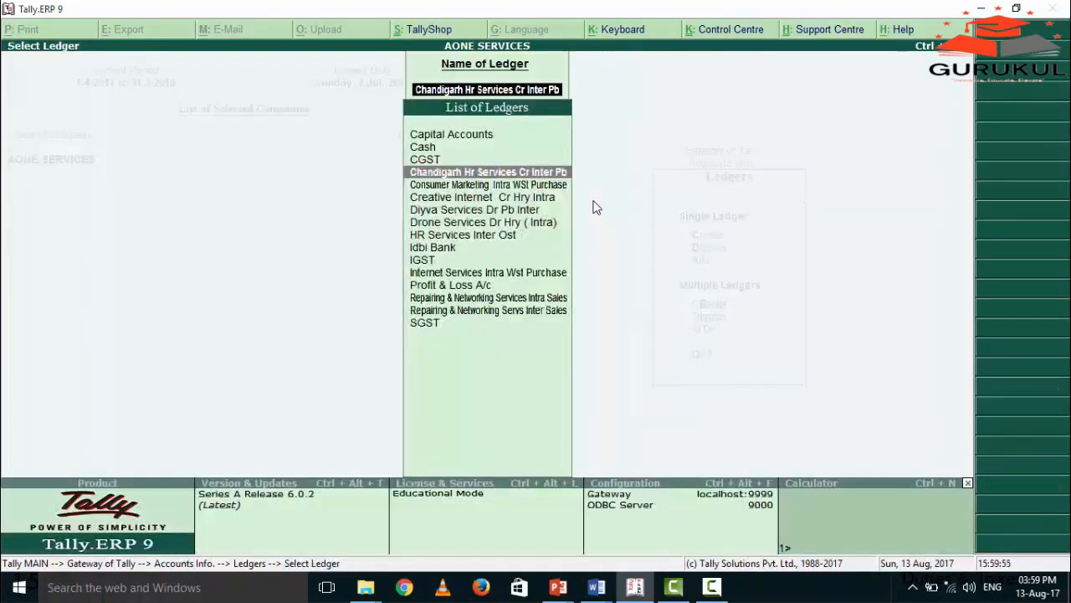
Open the ledger Creative Internet Cr Hry Intra for alteration and advance to its Under group.
{"action": "key", "text": "Down"}
{"action": "key", "text": "Down"}
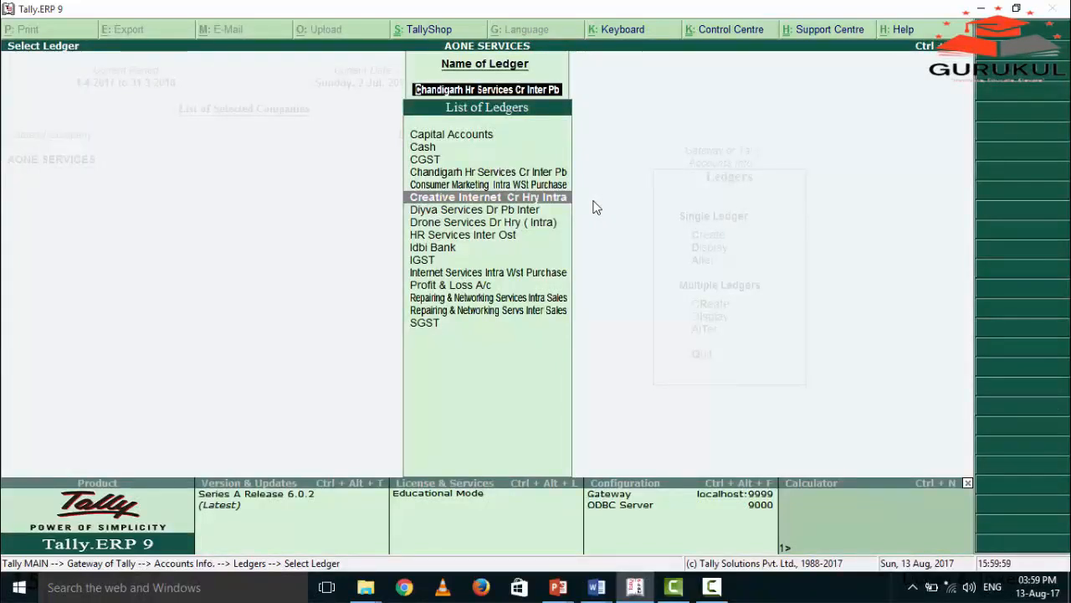
{"action": "key", "text": "Return"}
{"action": "key", "text": "Return"}
{"action": "key", "text": "Return"}
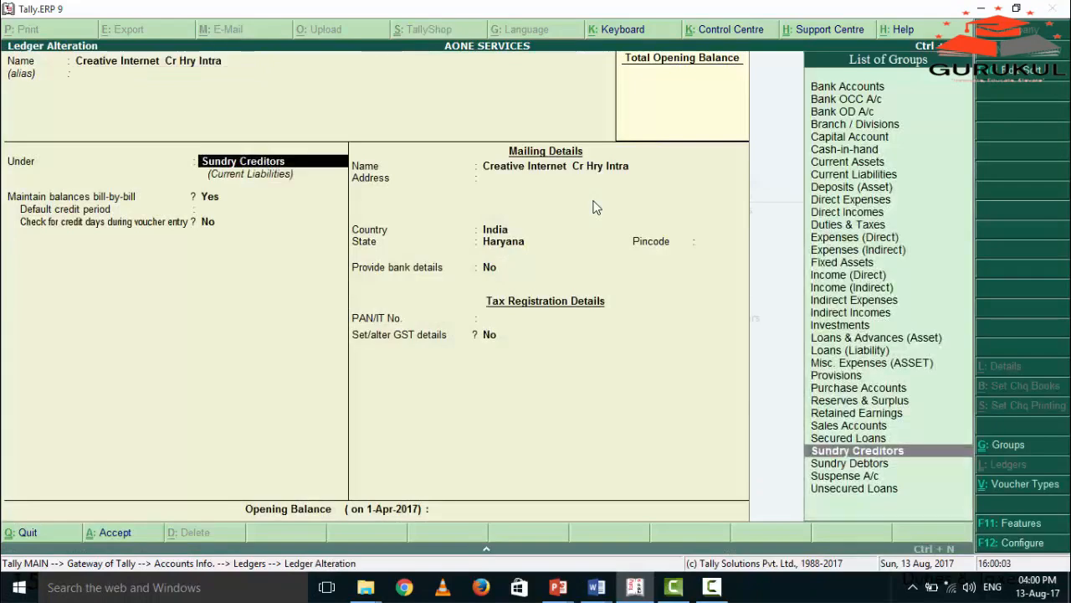
Review the bill-by-bill setting, mailing details and state of the Creative Internet Cr Hry Intra ledger.
{"action": "key", "text": "Return"}
{"action": "key", "text": "Return"}
{"action": "key", "text": "Return"}
{"action": "key", "text": "Return"}
{"action": "key", "text": "Return"}
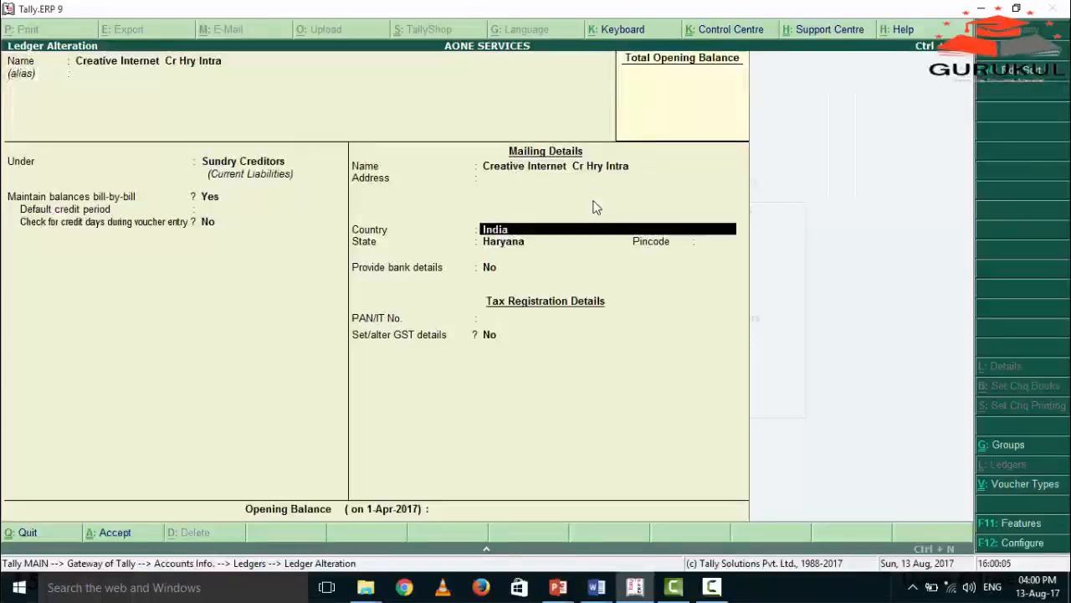
{"action": "key", "text": "Return"}
{"action": "key", "text": "Return"}
{"action": "key", "text": "Return"}
{"action": "key", "text": "Return"}
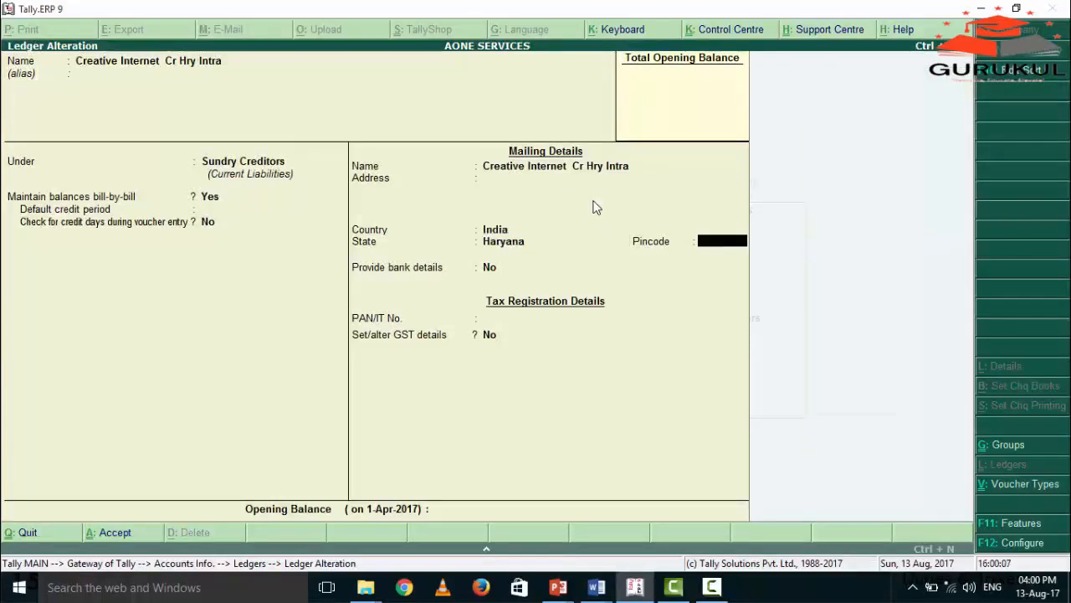
{"action": "key", "text": "Return"}
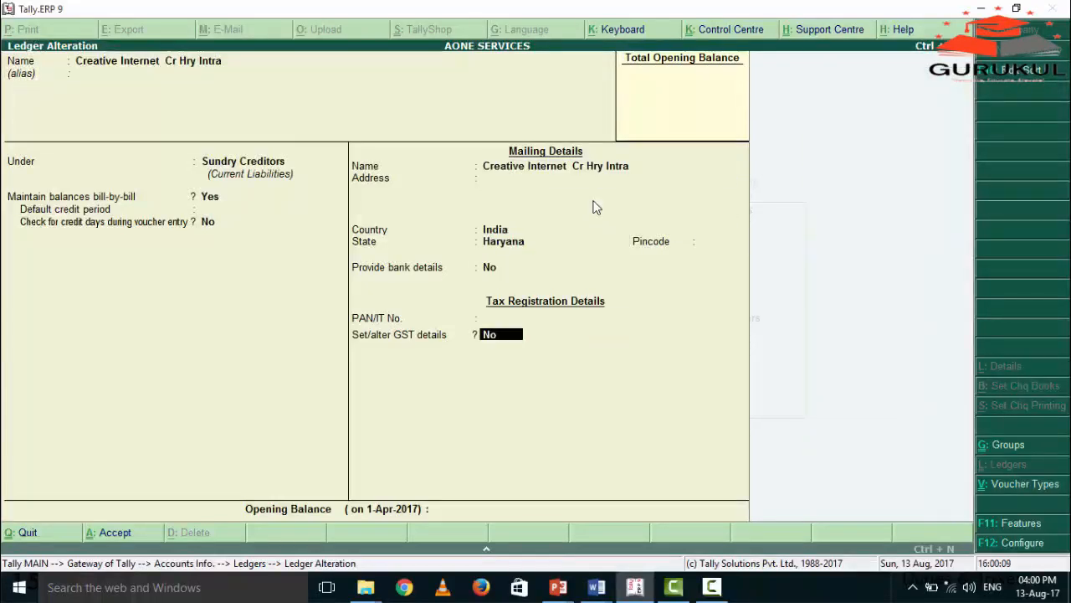
Show the GST details of Creative Internet Cr Hry Intra with Yes, check its registration type and GSTIN/UIN, and accept the ledger.
{"action": "type", "text": "yes"}
{"action": "key", "text": "Return"}
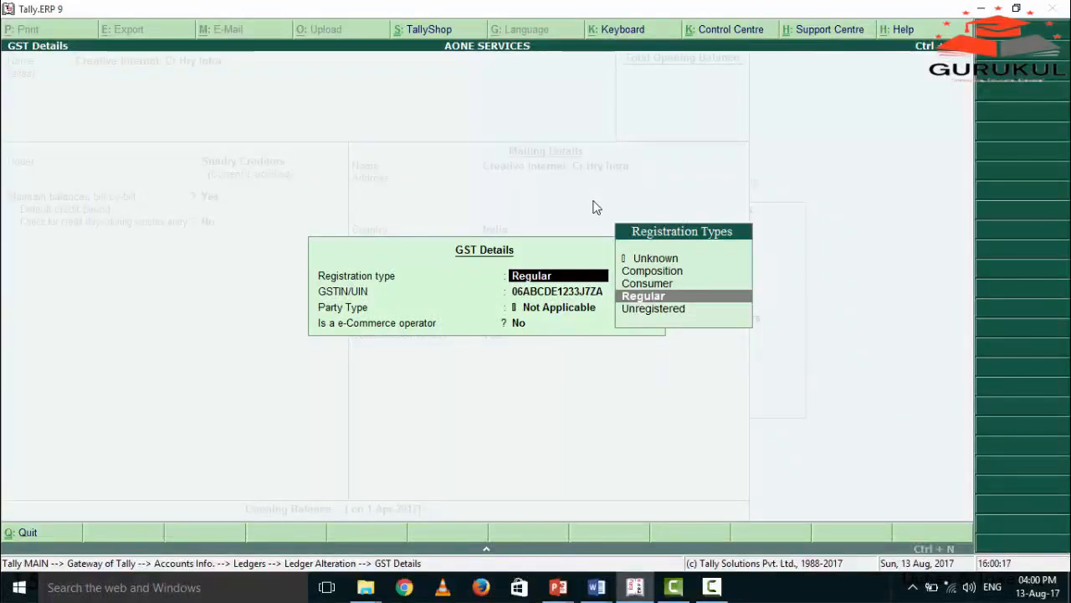
{"action": "key", "text": "Return"}
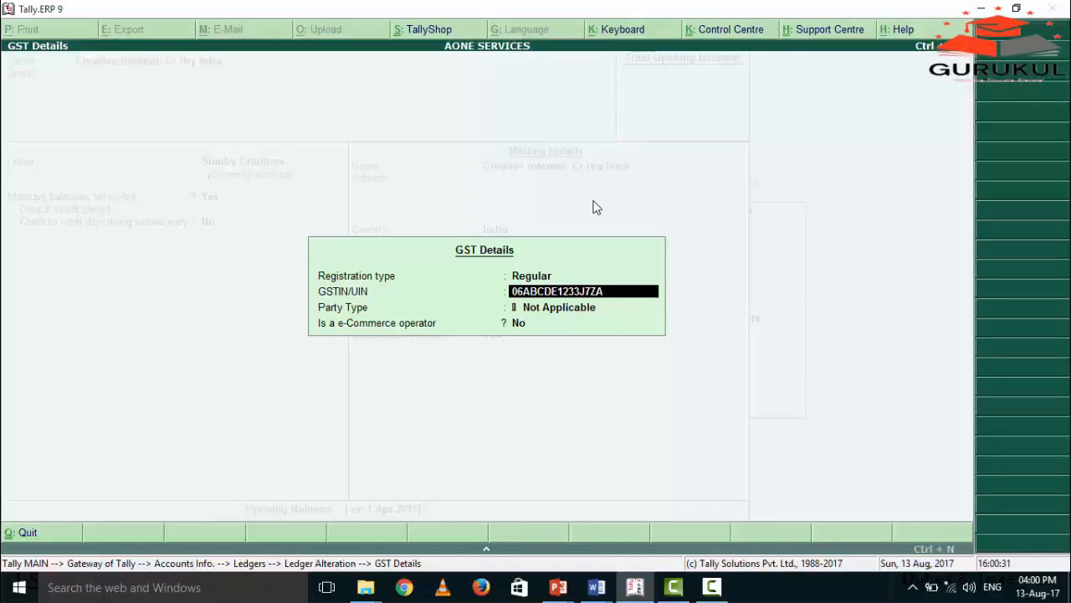
{"action": "key", "text": "Return"}
{"action": "key", "text": "Return"}
{"action": "key", "text": "Return"}
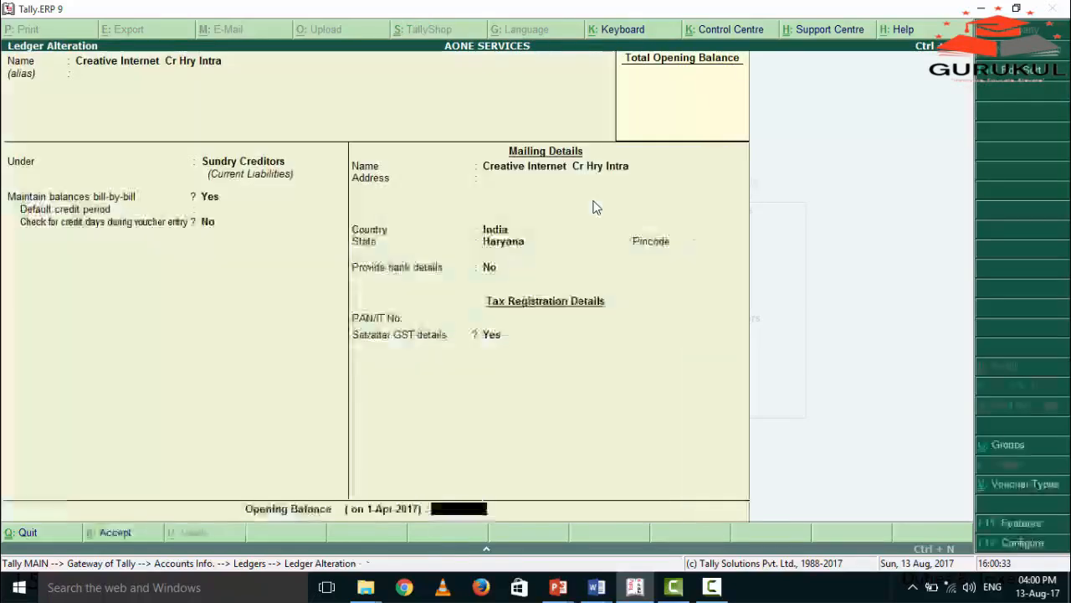
{"action": "key", "text": "Return"}
{"action": "key", "text": "Return"}
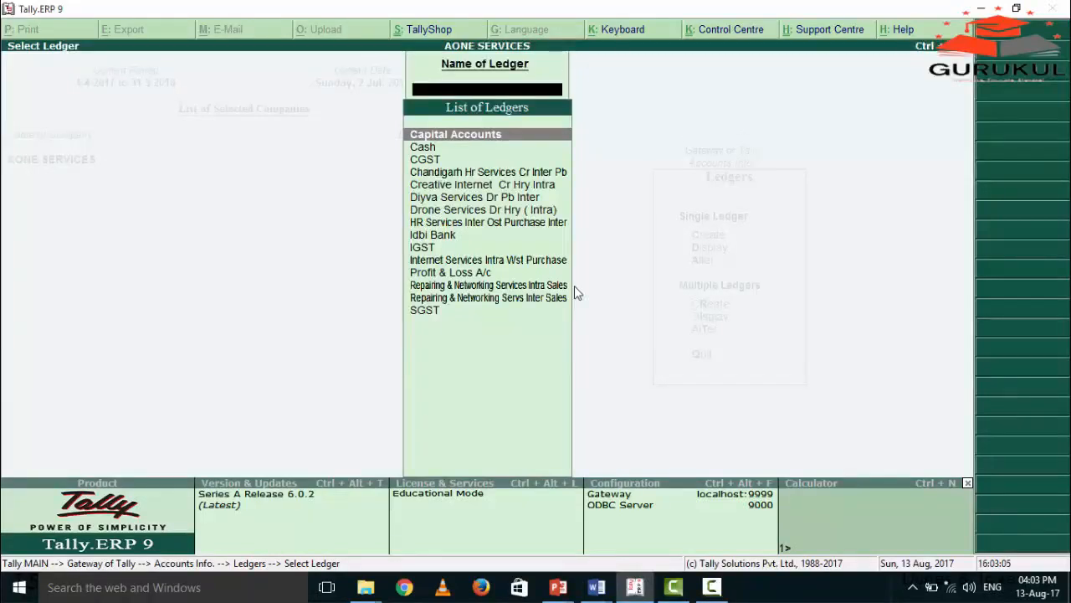
Point out the HR and internet services purchase ledgers, and open HR Services Inter Ost Purchase Inter for alteration.
{"action": "left_click", "coordinate": [437, 222]}
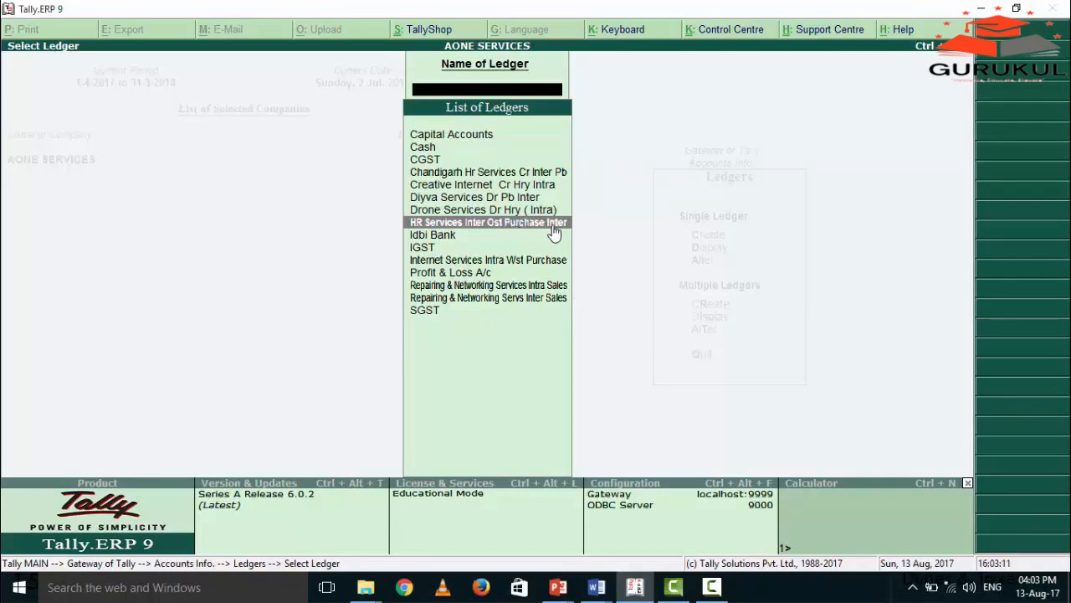
{"action": "left_click", "coordinate": [470, 261]}
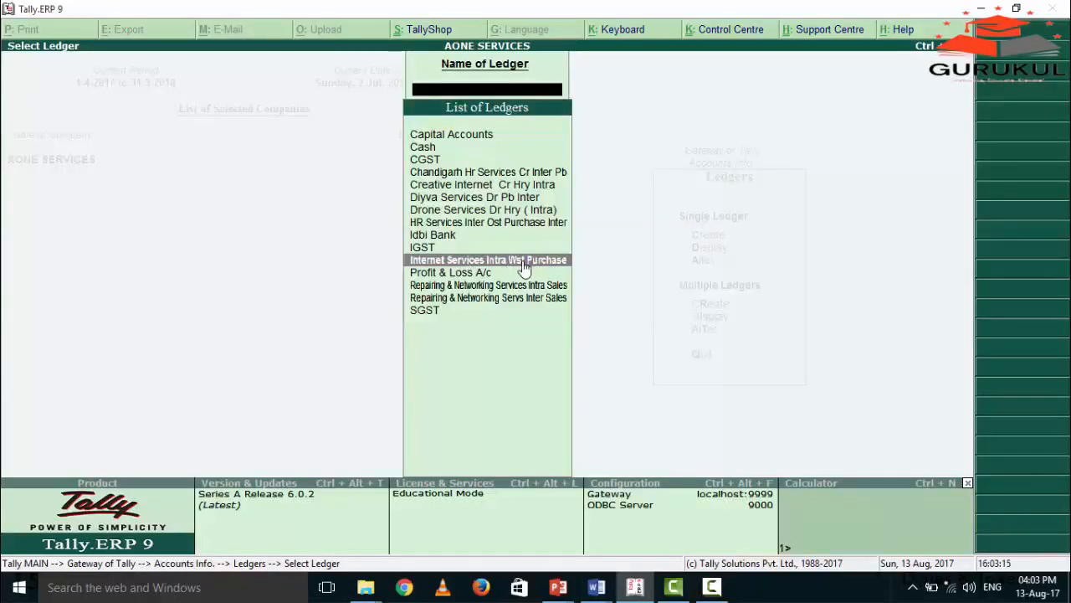
{"action": "left_click", "coordinate": [501, 221]}
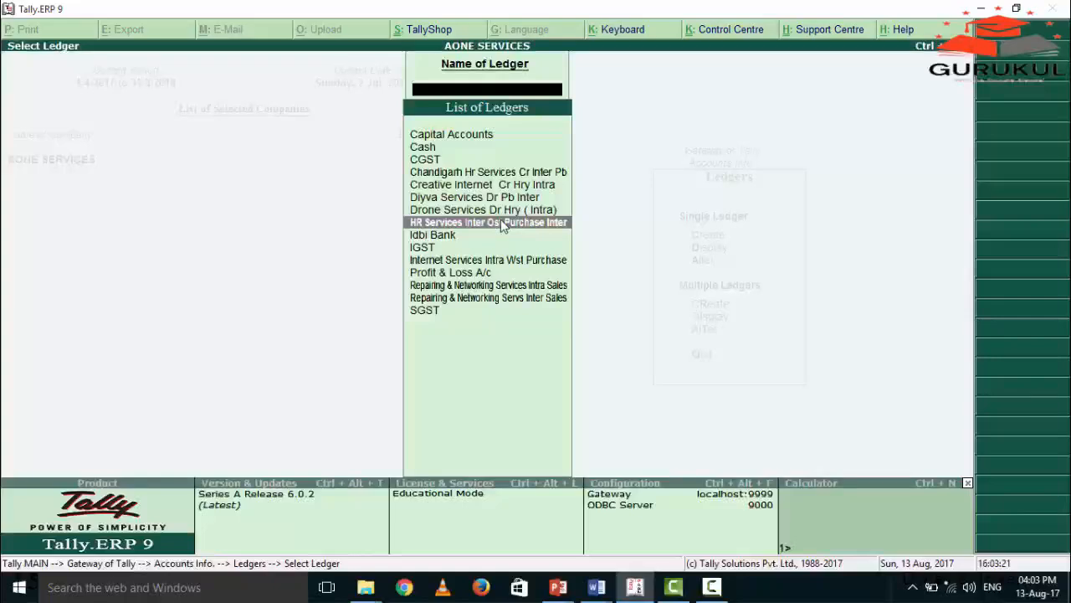
{"action": "left_click", "coordinate": [500, 220]}
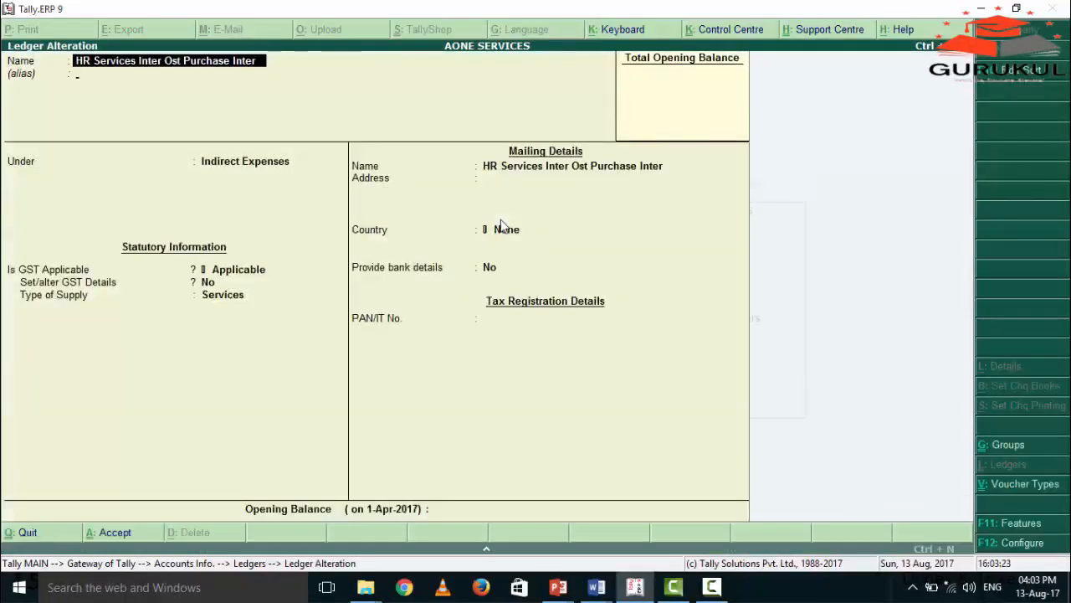
Review the Under group and GST applicability of the HR Services Inter Ost Purchase Inter ledger.
{"action": "key", "text": "Return"}
{"action": "key", "text": "Return"}
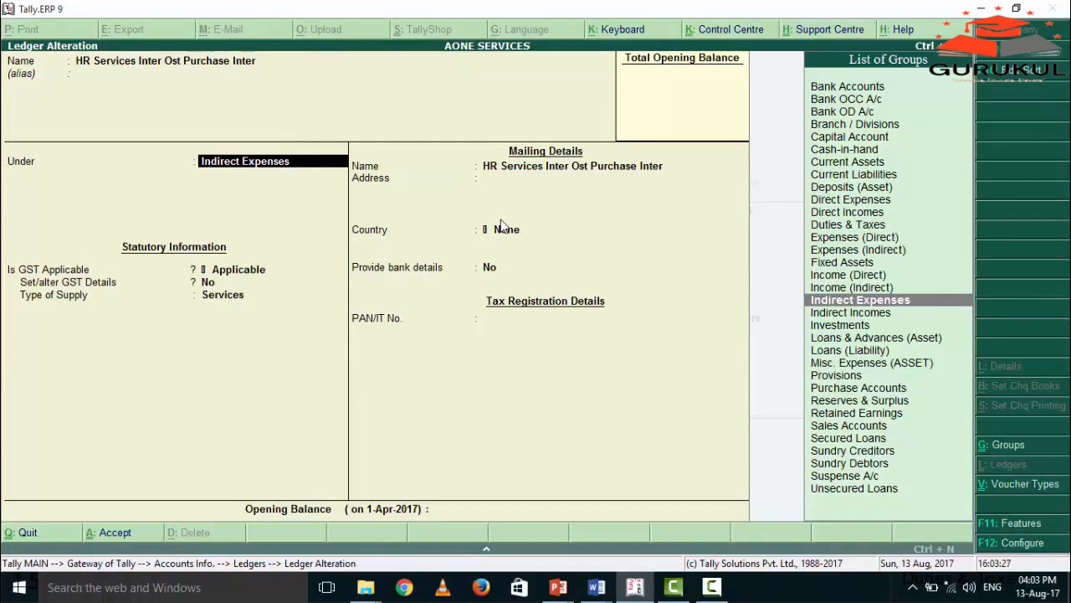
{"action": "key", "text": "Return"}
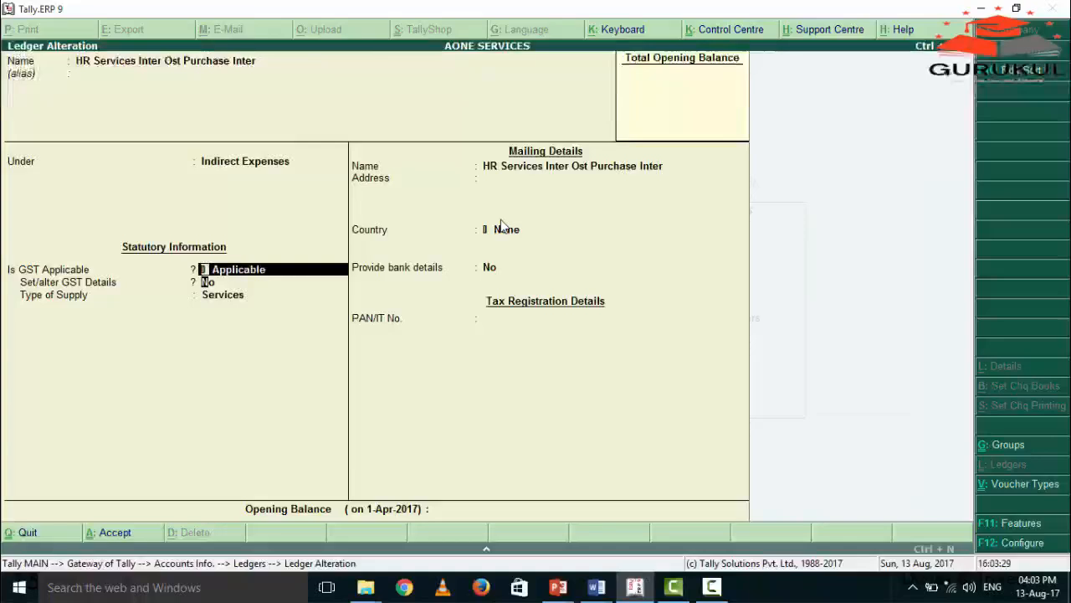
{"action": "key", "text": "Return"}
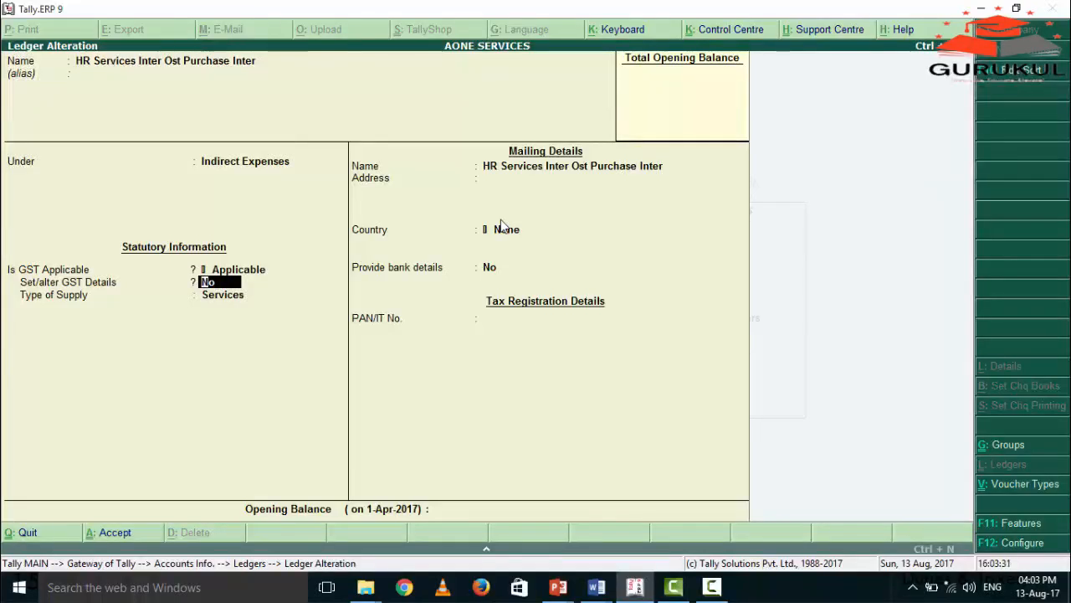
Set Set/alter GST Details to Yes and review the nature of transaction and the integrated, central and state tax rates.
{"action": "type", "text": "y"}
{"action": "key", "text": "Return"}
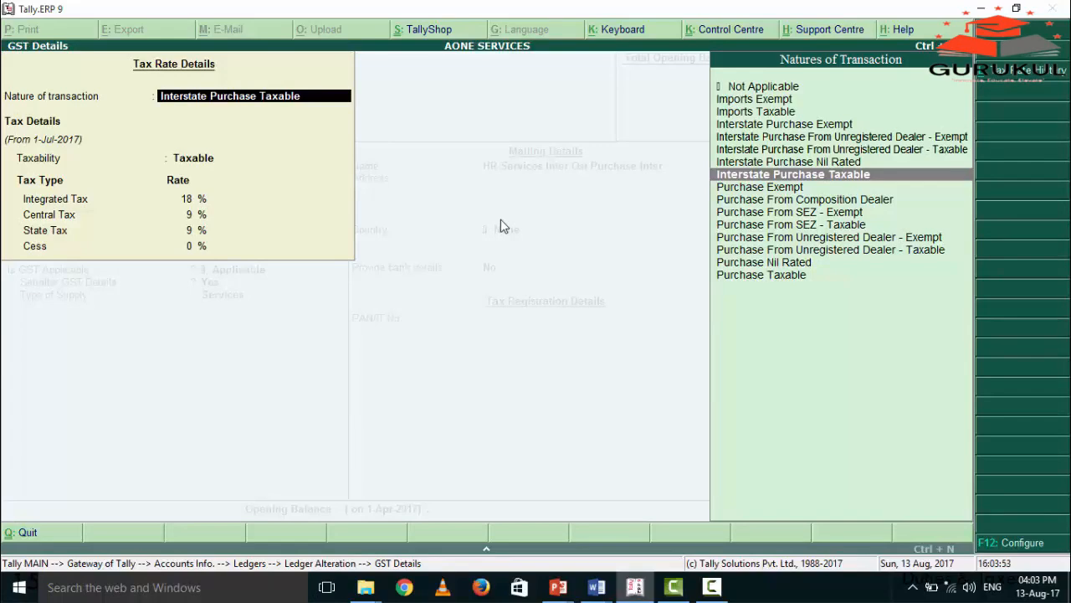
{"action": "key", "text": "Return"}
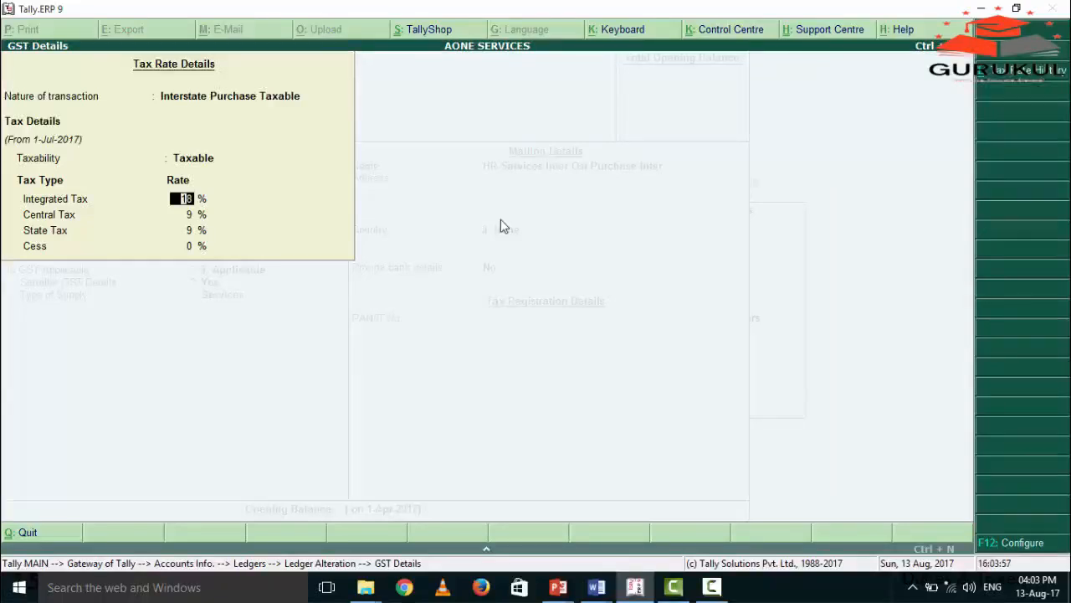
{"action": "key", "text": "Return"}
{"action": "key", "text": "Return"}
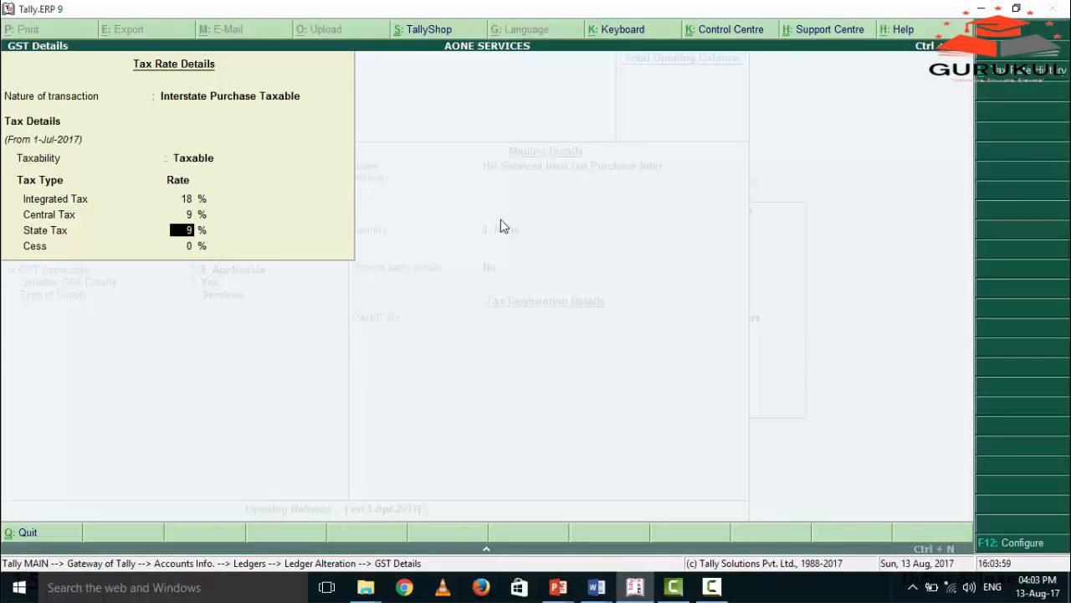
{"action": "key", "text": "Return"}
{"action": "key", "text": "Return"}
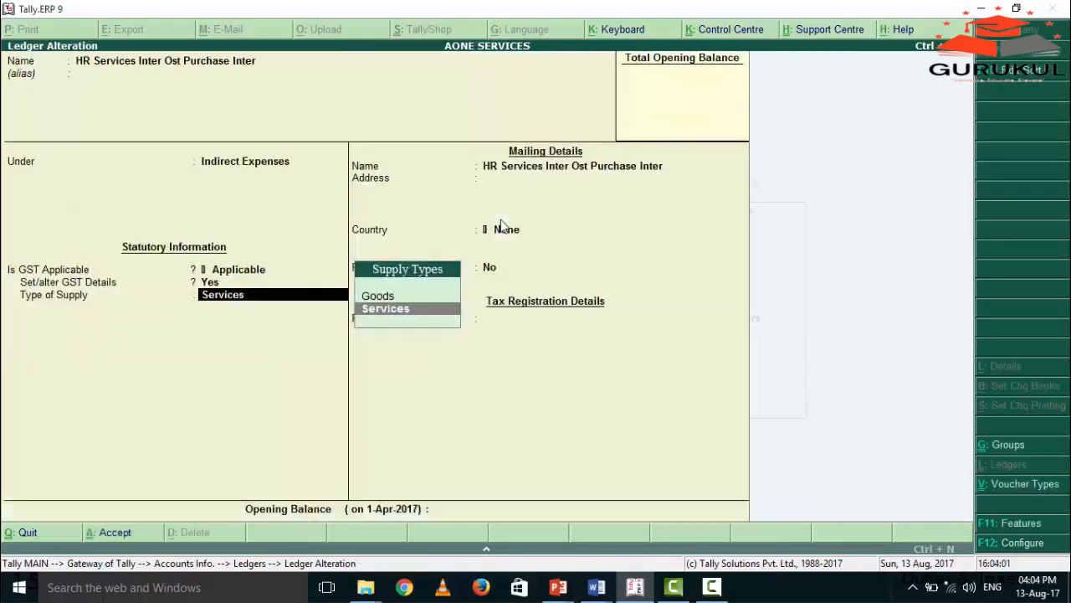
Check the type of supply and bank details of HR Services Inter Ost Purchase Inter, and accept the ledger.
{"action": "key", "text": "Return"}
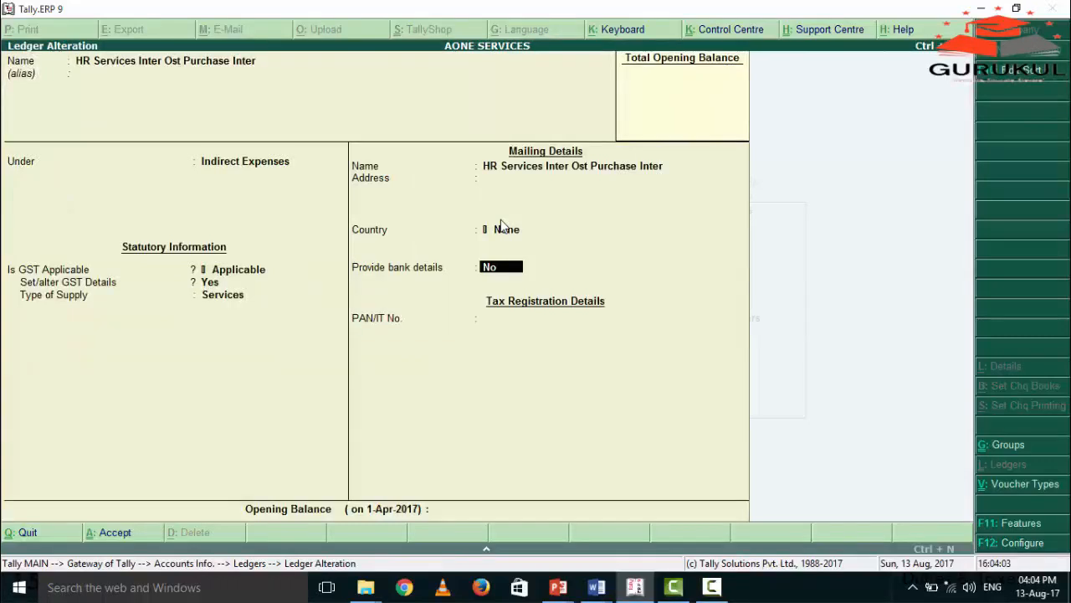
{"action": "key", "text": "Return"}
{"action": "key", "text": "Return"}
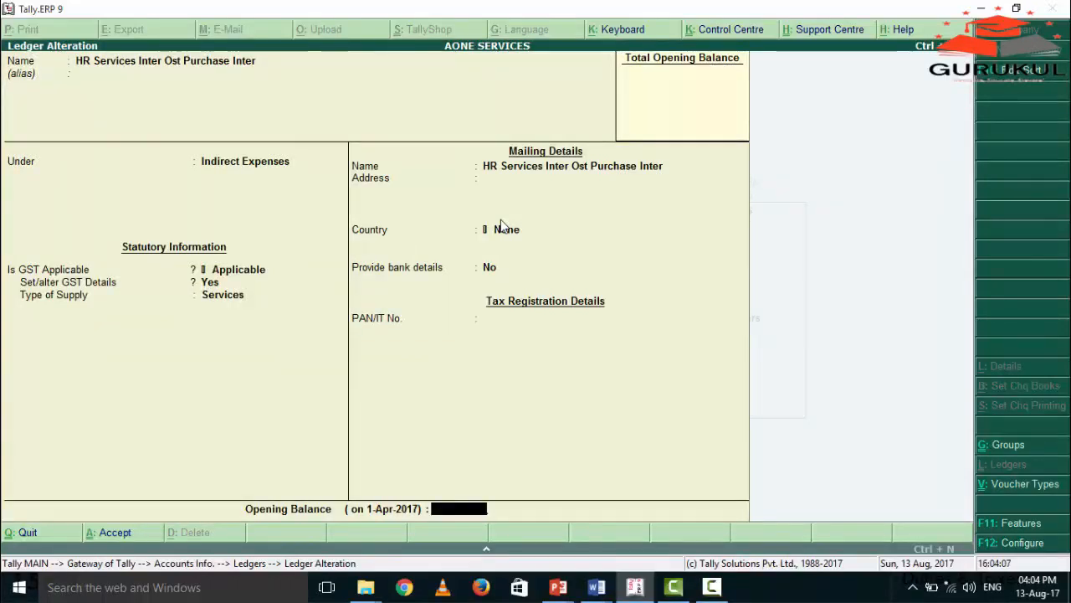
{"action": "key", "text": "Return"}
{"action": "key", "text": "Return"}
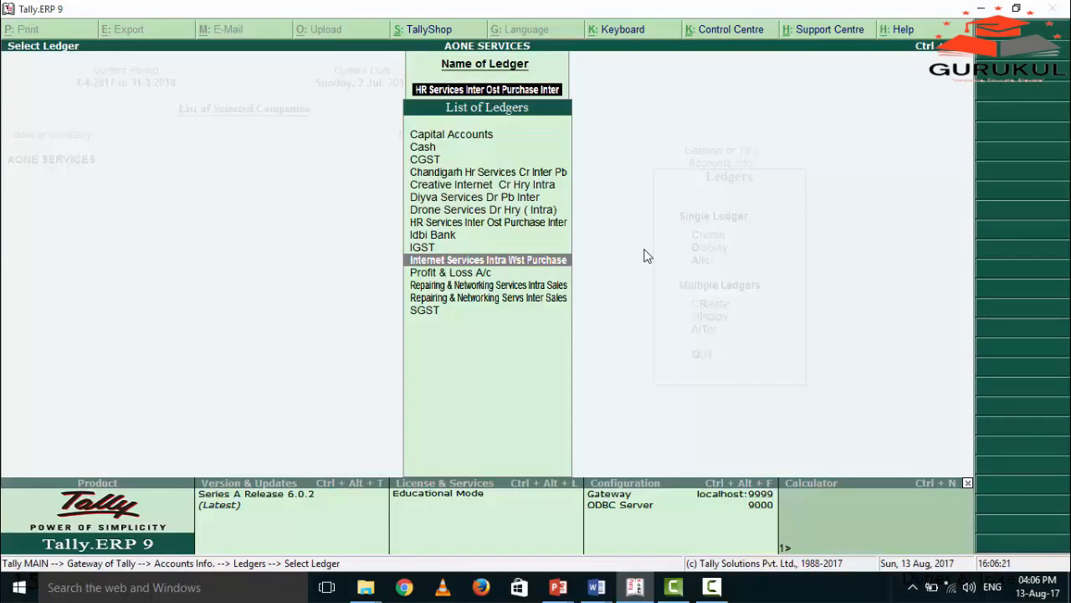
Open the Internet Services Intra Wst Purchase ledger for alteration, review its Under group, and set Set/alter GST Details to Yes.
{"action": "key", "text": "Return"}
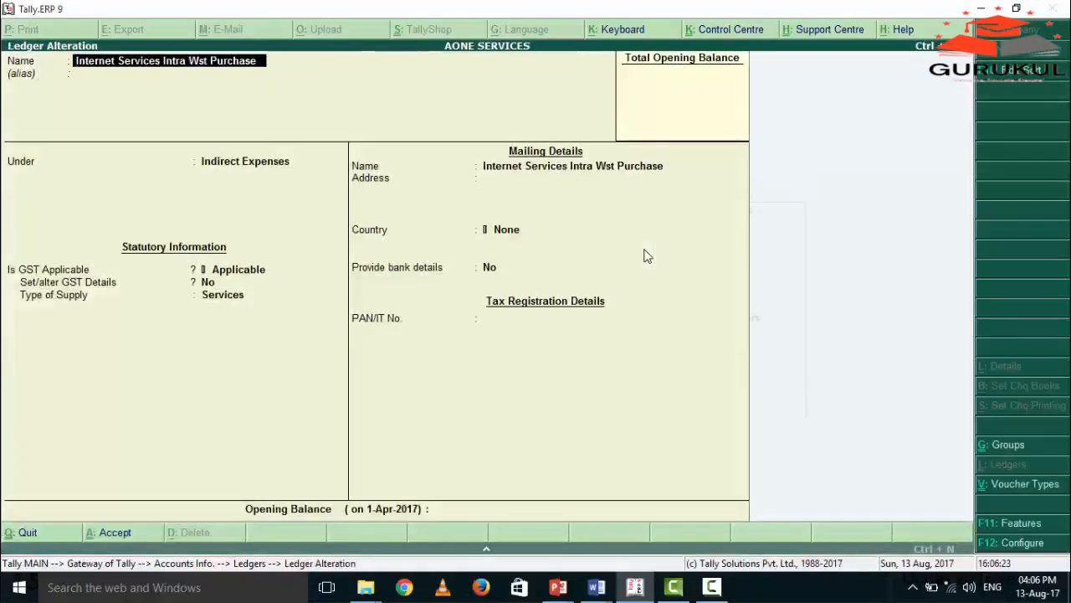
{"action": "key", "text": "Return"}
{"action": "key", "text": "Return"}
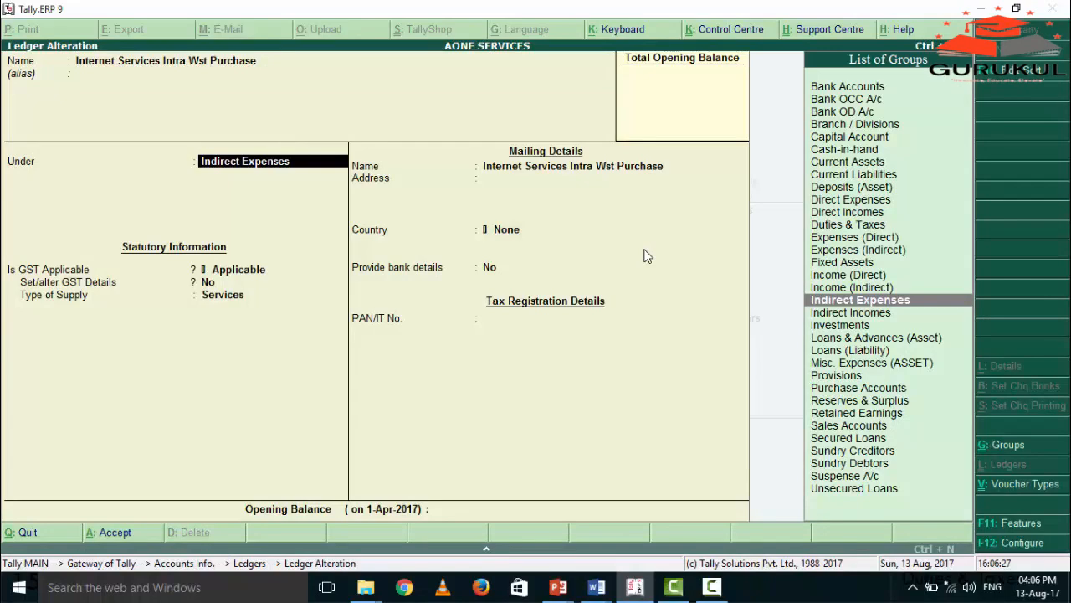
{"action": "key", "text": "Return"}
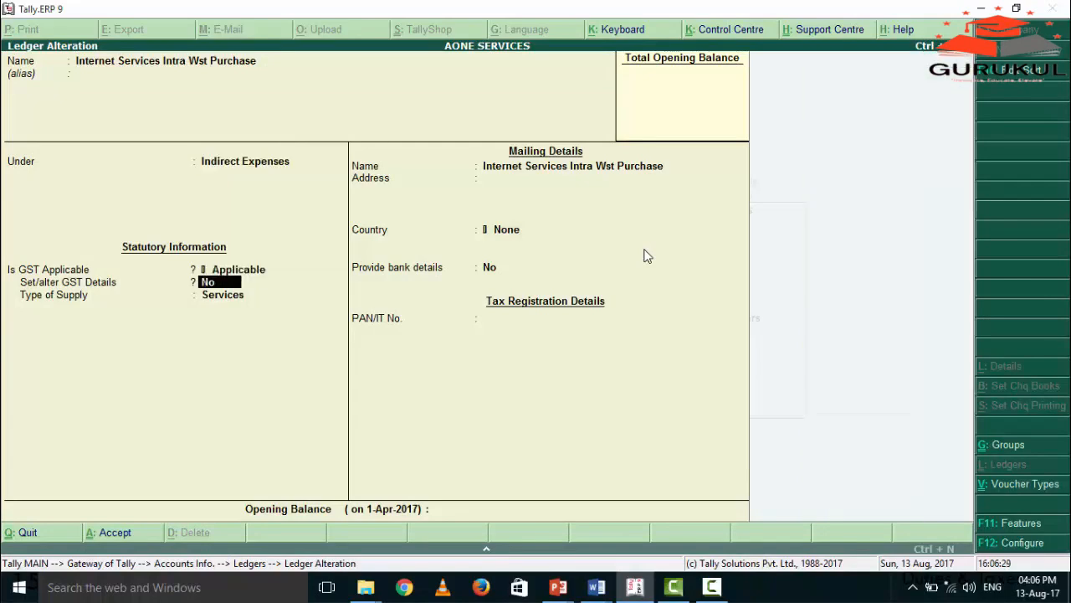
{"action": "key", "text": "y"}
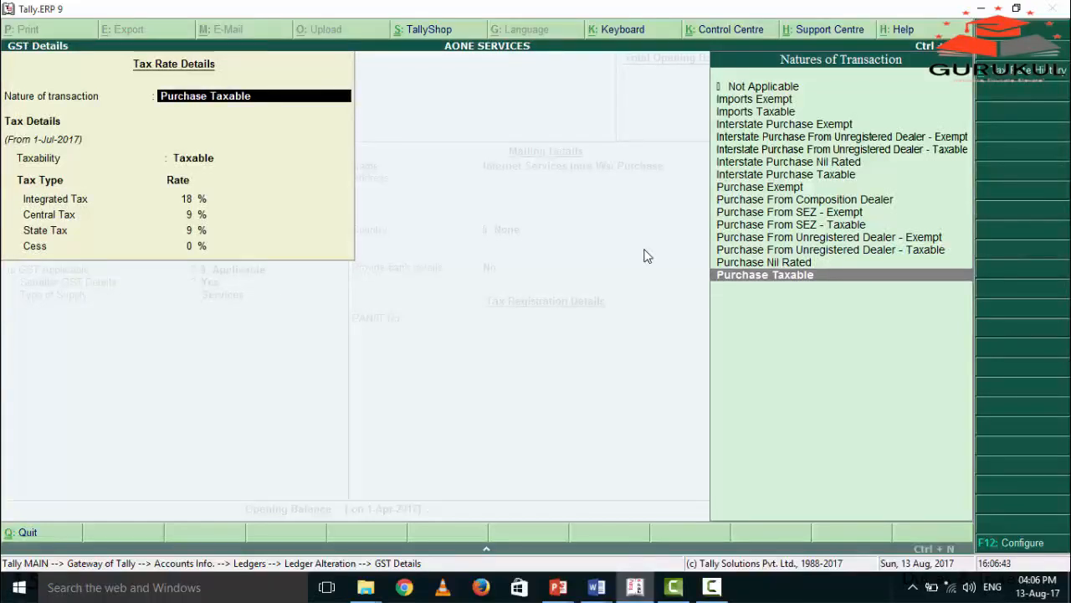
Compare Interstate Purchase Taxable with Purchase Taxable among the natures of transaction.
{"action": "key", "text": "Up"}
{"action": "key", "text": "Up"}
{"action": "key", "text": "Up"}
{"action": "key", "text": "Up"}
{"action": "key", "text": "Up"}
{"action": "key", "text": "Up"}
{"action": "key", "text": "Up"}
{"action": "key", "text": "Up"}
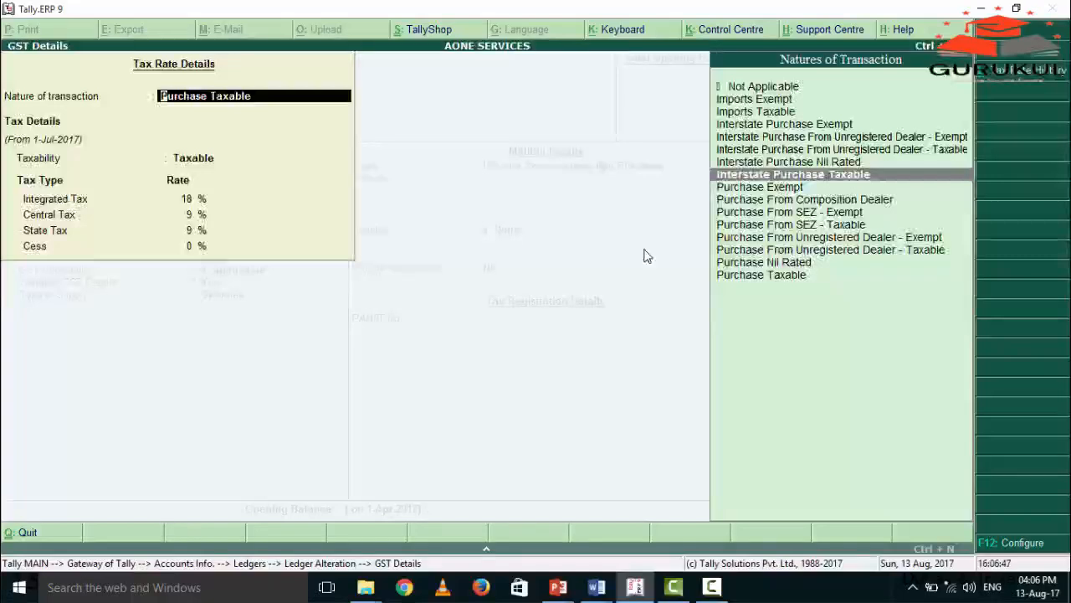
{"action": "key", "text": "Down"}
{"action": "key", "text": "Down"}
{"action": "key", "text": "Down"}
{"action": "key", "text": "Down"}
{"action": "key", "text": "Down"}
{"action": "key", "text": "Down"}
{"action": "key", "text": "Down"}
{"action": "key", "text": "Down"}
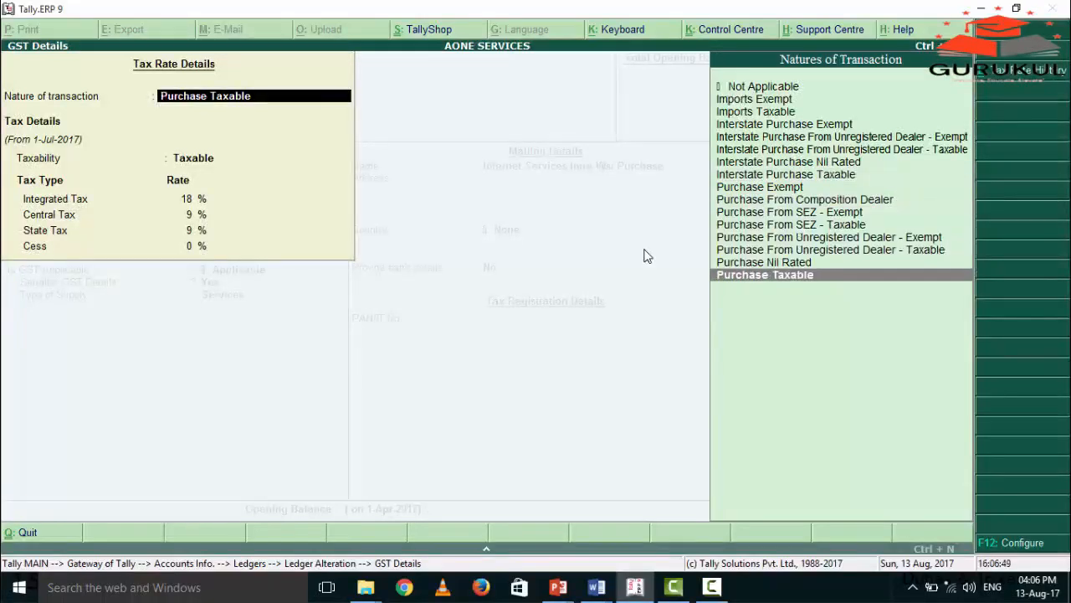
Keep Purchase Taxable as the nature of transaction, review the integrated, central and state tax rates, and complete the GST details.
{"action": "key", "text": "Return"}
{"action": "key", "text": "Return"}
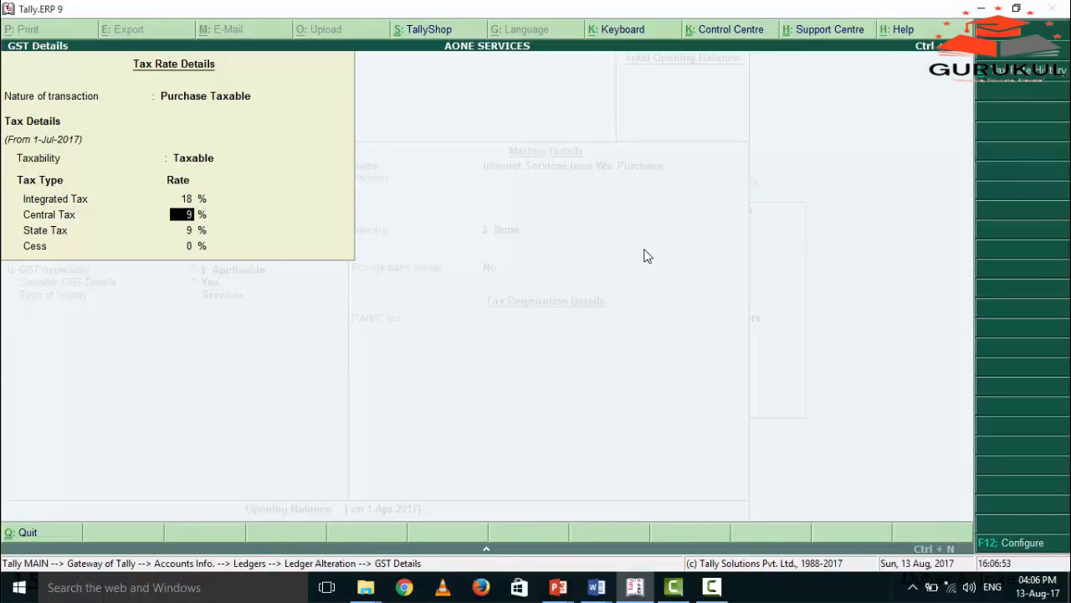
{"action": "key", "text": "Up"}
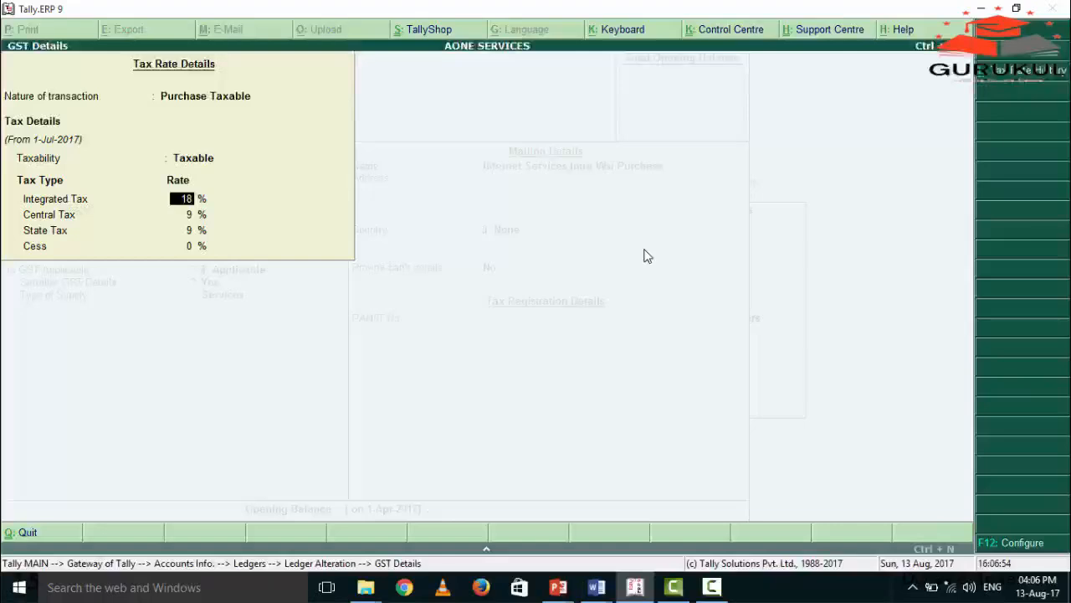
{"action": "key", "text": "Return"}
{"action": "key", "text": "Return"}
{"action": "key", "text": "Return"}
{"action": "key", "text": "Return"}
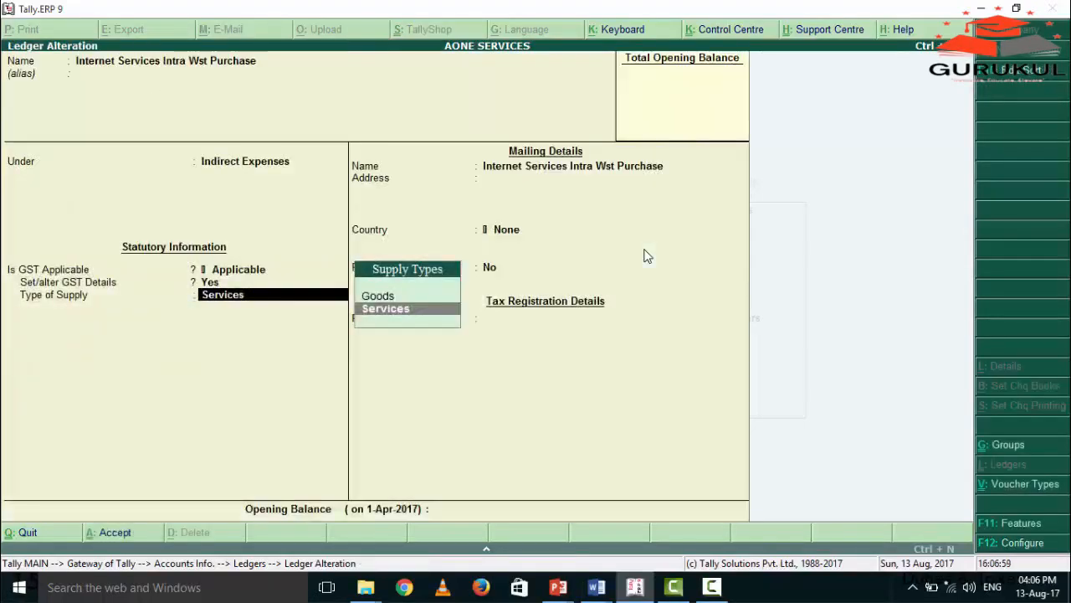
Accept the internet purchase ledger with Services as type of supply, and switch to the presentation slide of required ledgers.
{"action": "key", "text": "Return"}
{"action": "key", "text": "Return"}
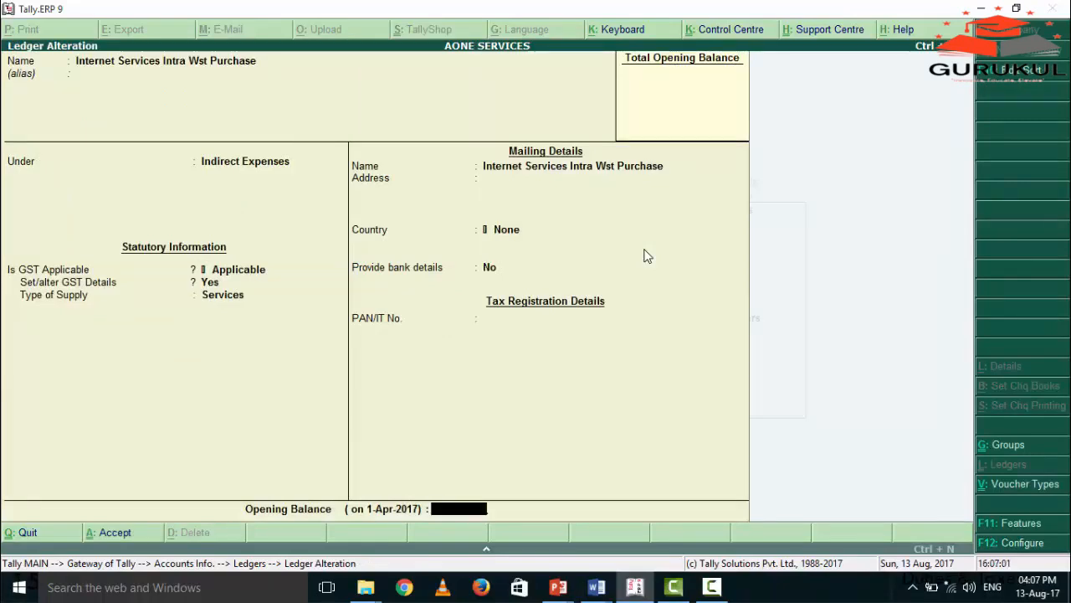
{"action": "key", "text": "Return"}
{"action": "key", "text": "Return"}
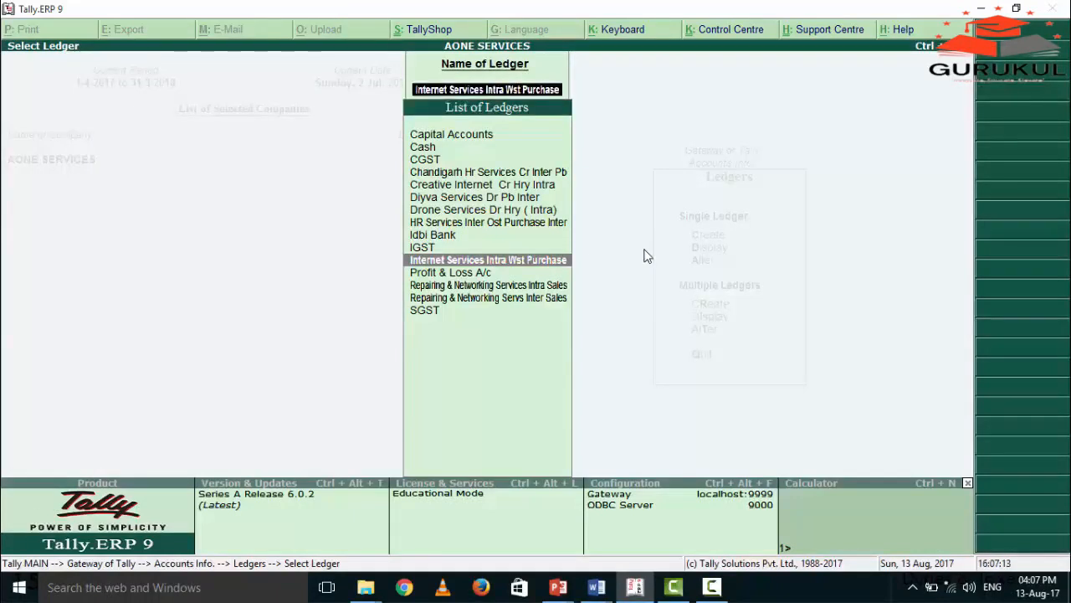
{"action": "key", "text": "alt+Tab"}
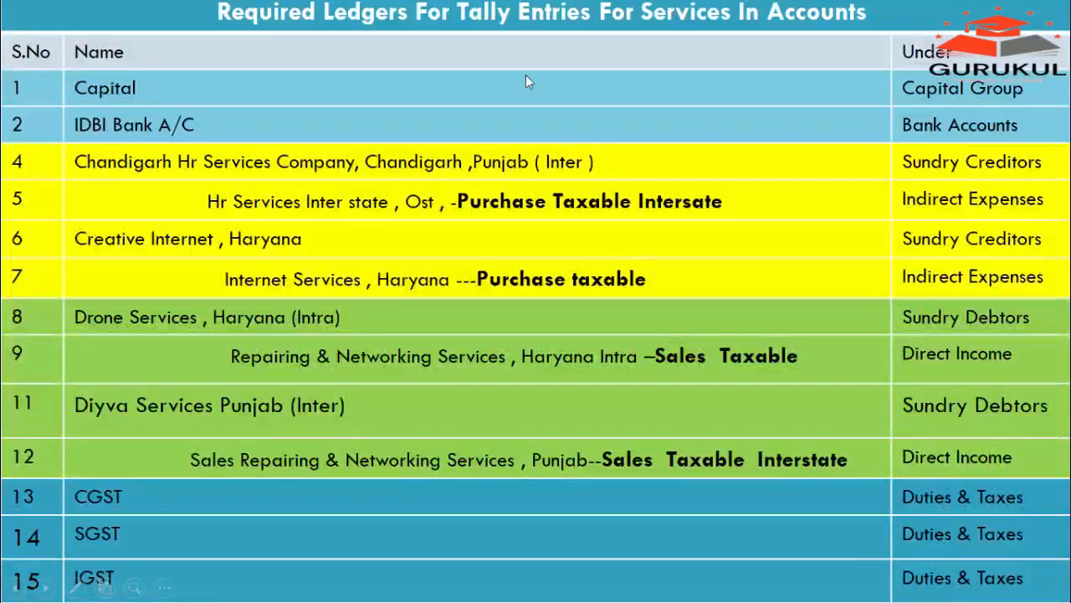
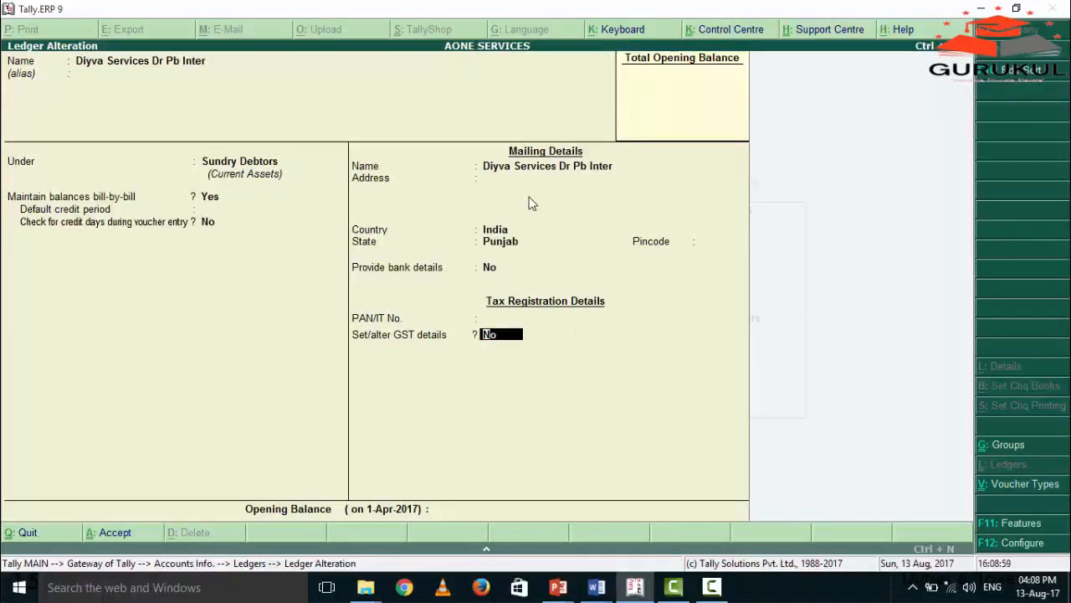
Set Set/alter GST details of Diyva Services Dr Pb Inter to Yes, review its registration type and GSTIN, and accept the ledger.
{"action": "type", "text": "y"}
{"action": "key", "text": "Return"}
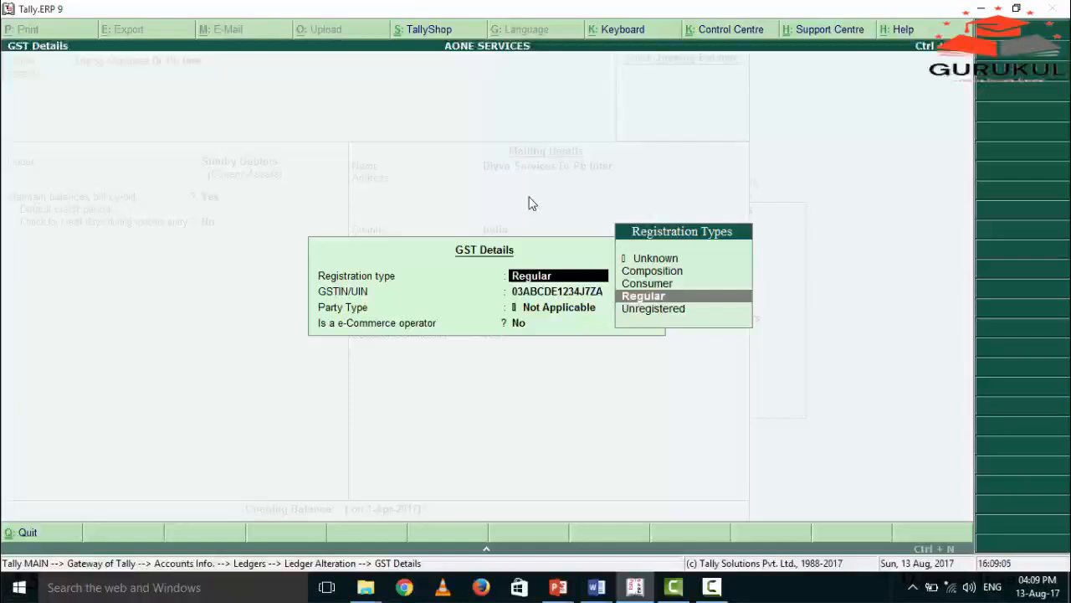
{"action": "key", "text": "Return"}
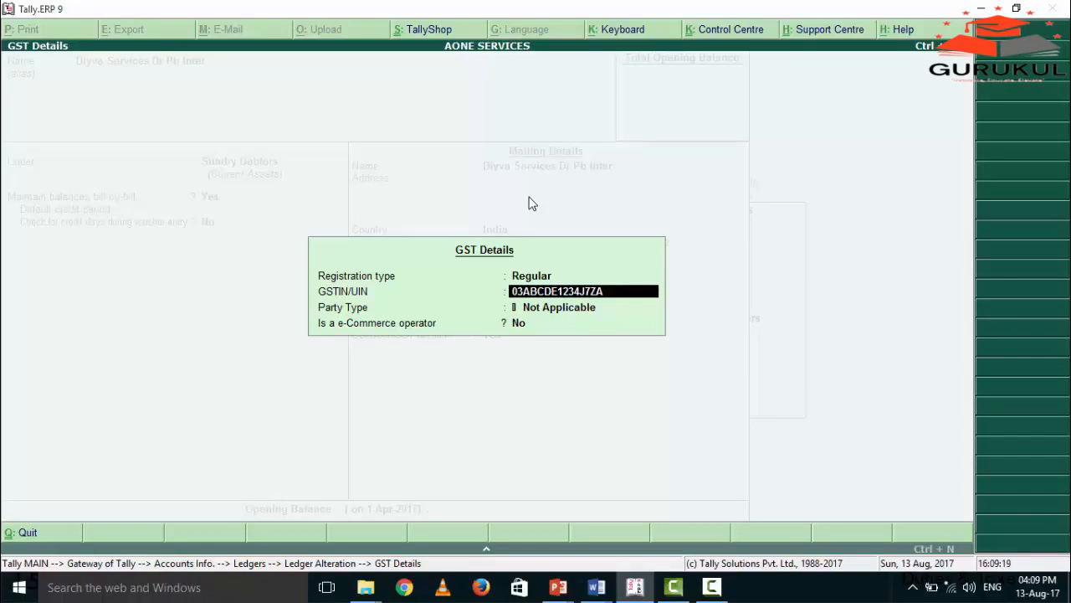
{"action": "key", "text": "Return"}
{"action": "key", "text": "Return"}
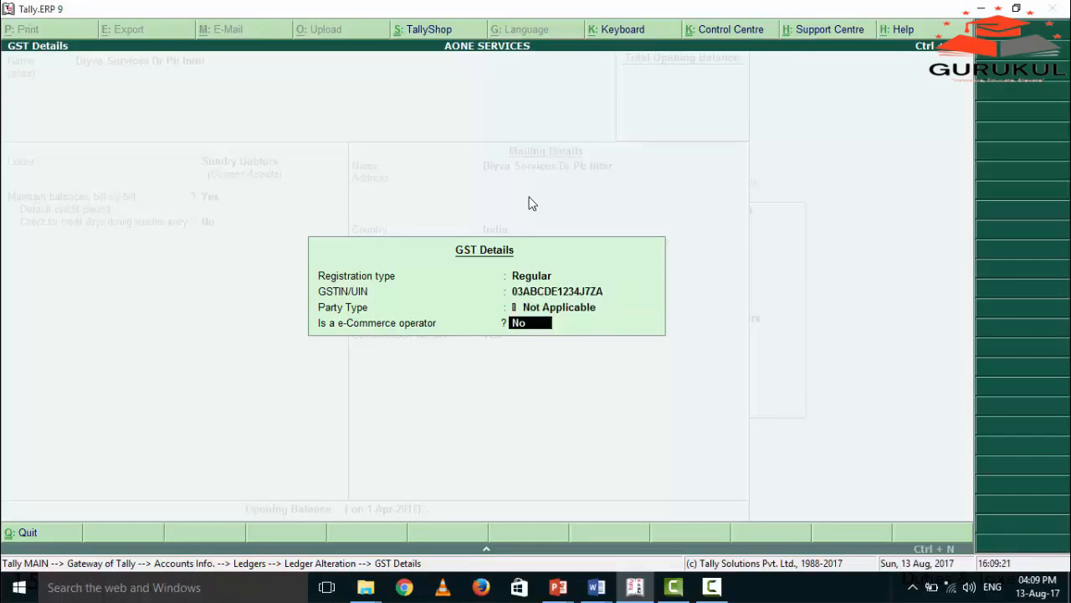
{"action": "key", "text": "Return"}
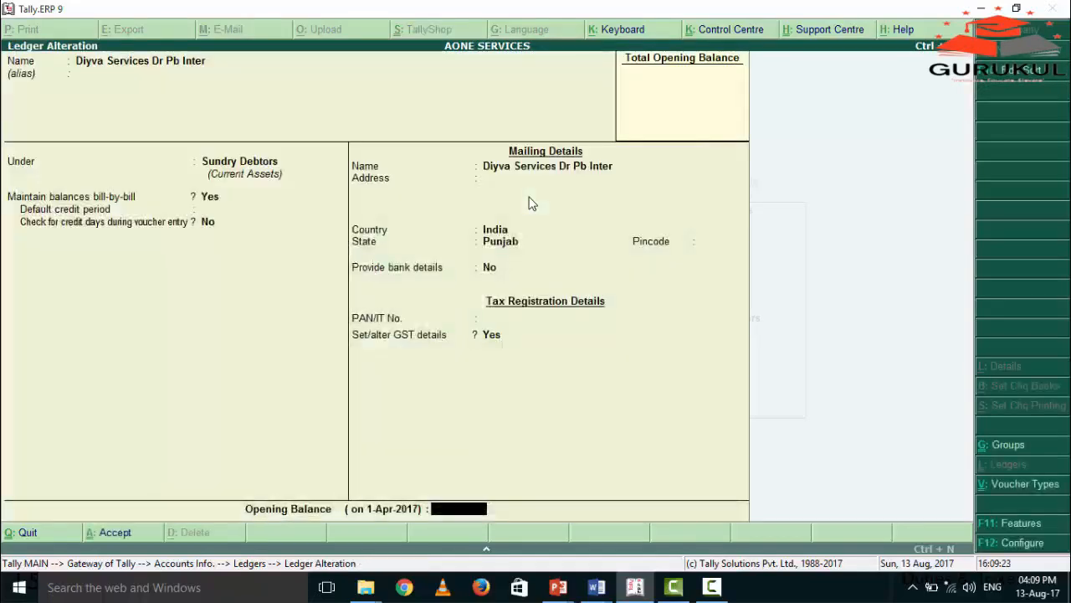
{"action": "key", "text": "Return"}
{"action": "key", "text": "Return"}
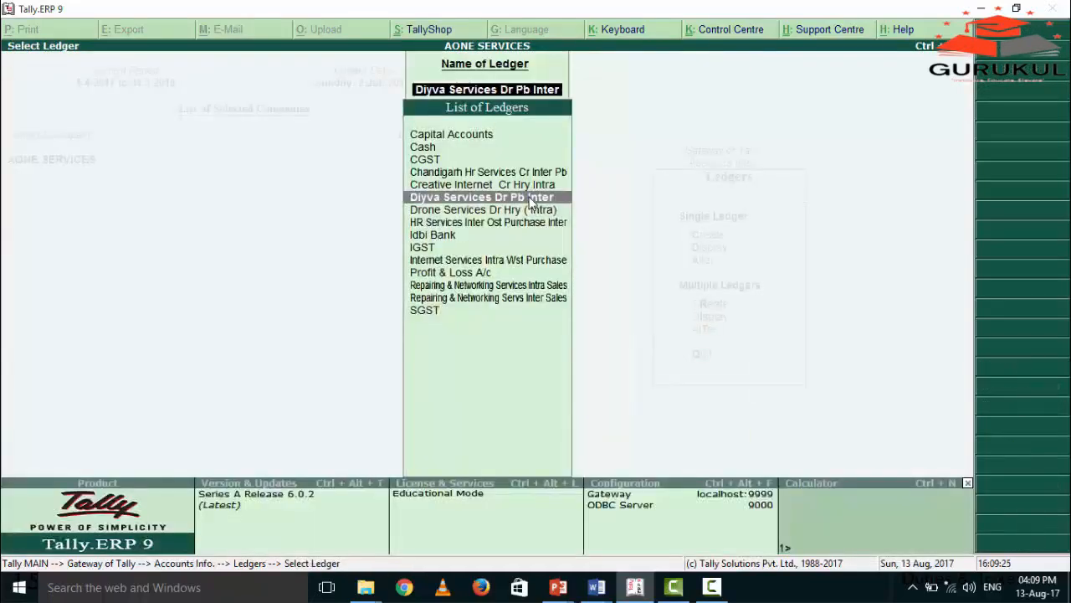
Open the Drone Services Dr Hry (Intra) ledger for alteration and review its bill-by-bill setting, state and bank details.
{"action": "key", "text": "Down"}
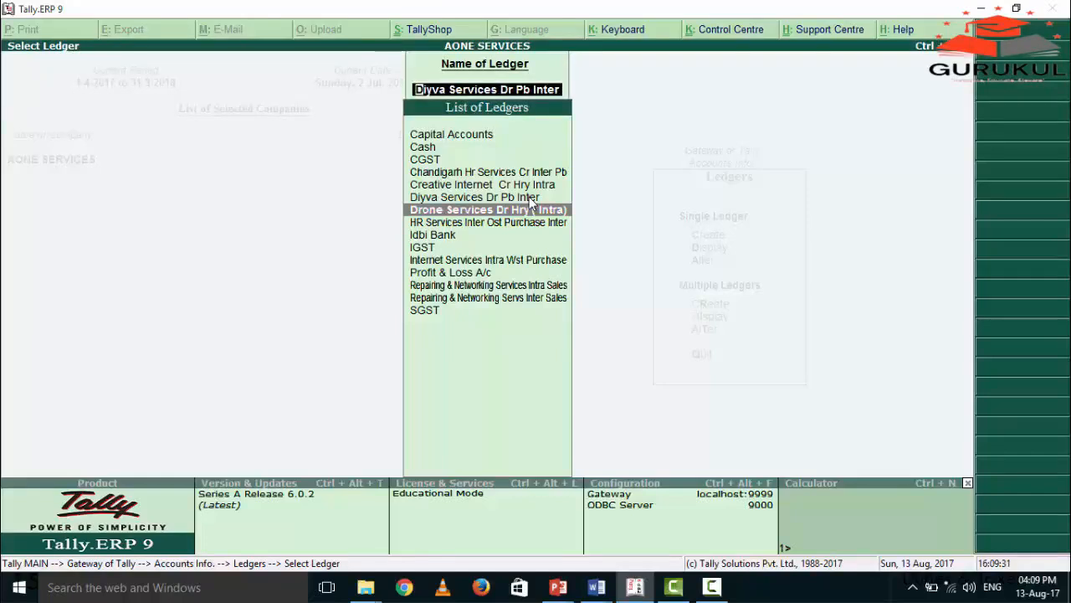
{"action": "key", "text": "Return"}
{"action": "key", "text": "Return"}
{"action": "key", "text": "Return"}
{"action": "key", "text": "Return"}
{"action": "key", "text": "Return"}
{"action": "key", "text": "Return"}
{"action": "key", "text": "Return"}
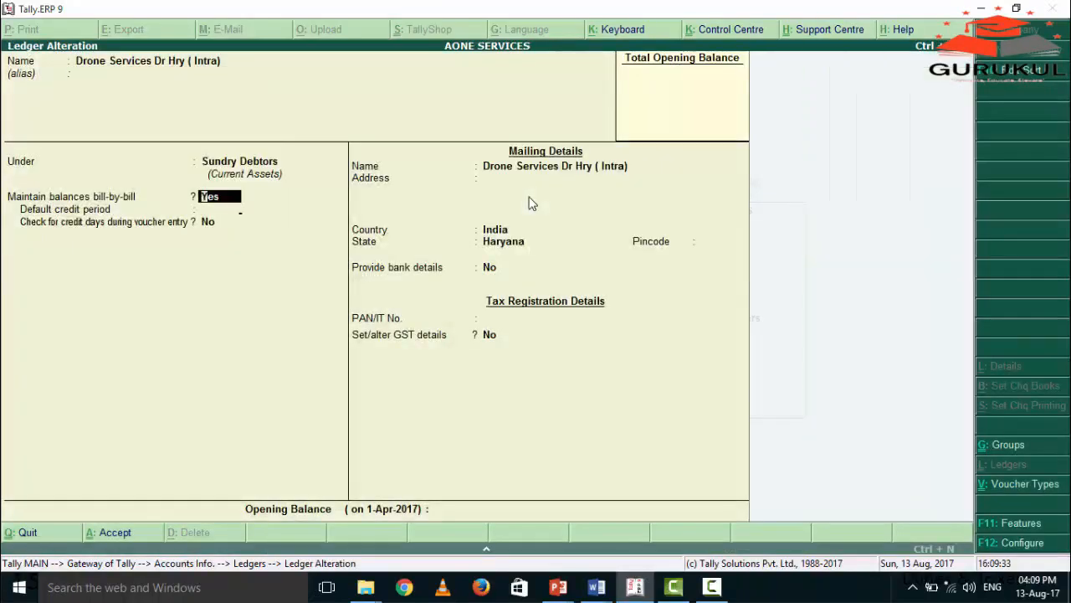
{"action": "key", "text": "Return"}
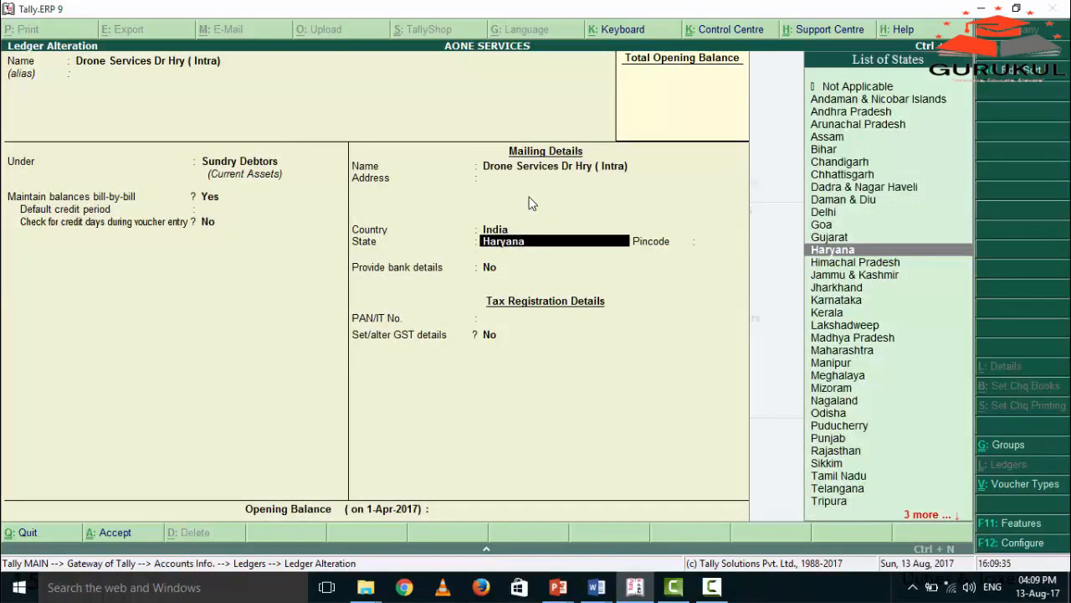
{"action": "key", "text": "Return"}
{"action": "key", "text": "Return"}
Set Set/alter GST details of the Drone Services ledger to Yes, review its registration type and GSTIN, and accept the ledger.
{"action": "type", "text": "y"}
{"action": "key", "text": "Return"}
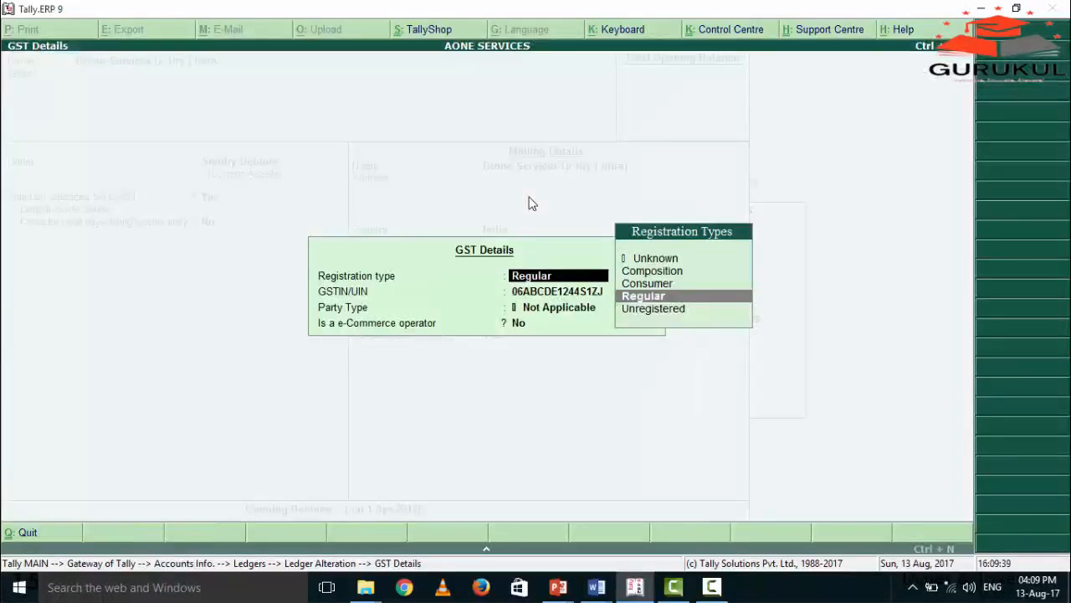
{"action": "key", "text": "Return"}
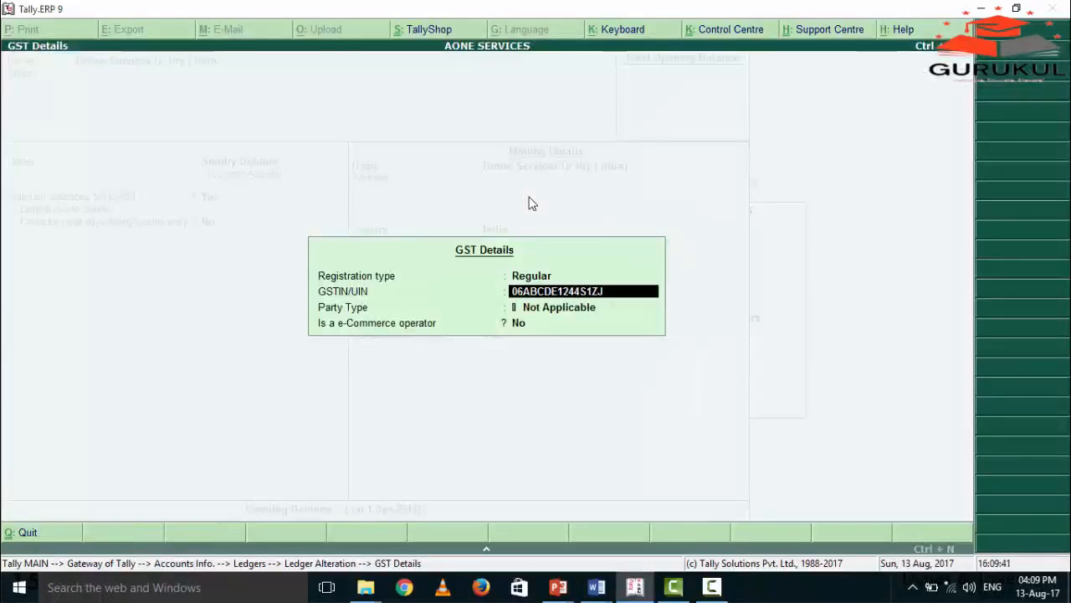
{"action": "key", "text": "Return"}
{"action": "key", "text": "Return"}
{"action": "key", "text": "Return"}
{"action": "key", "text": "Return"}
{"action": "key", "text": "Return"}
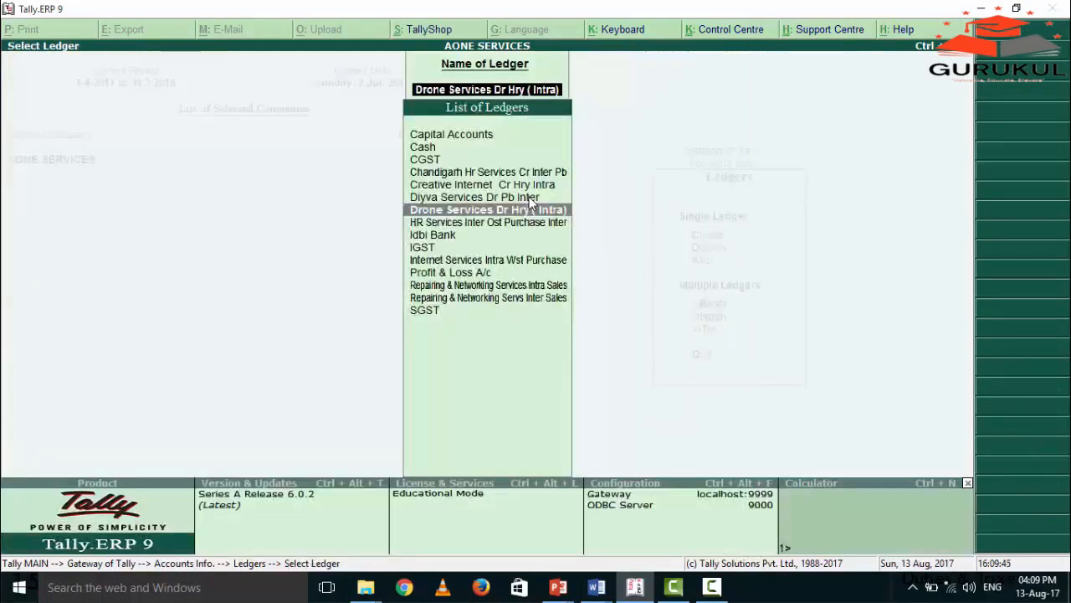
Open the Repairing & Networking Services Intra Sales ledger for alteration and review its Under group.
{"action": "key", "text": "Down"}
{"action": "key", "text": "Down"}
{"action": "key", "text": "Down"}
{"action": "key", "text": "Down"}
{"action": "key", "text": "Down"}
{"action": "key", "text": "Down"}
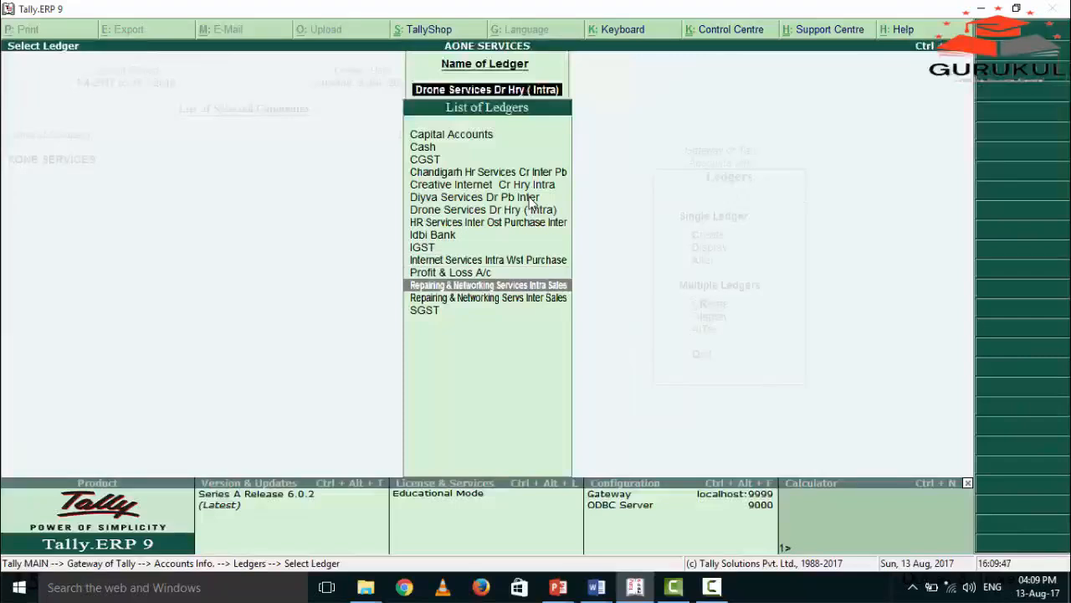
{"action": "key", "text": "Up"}
{"action": "key", "text": "Down"}
{"action": "key", "text": "Down"}
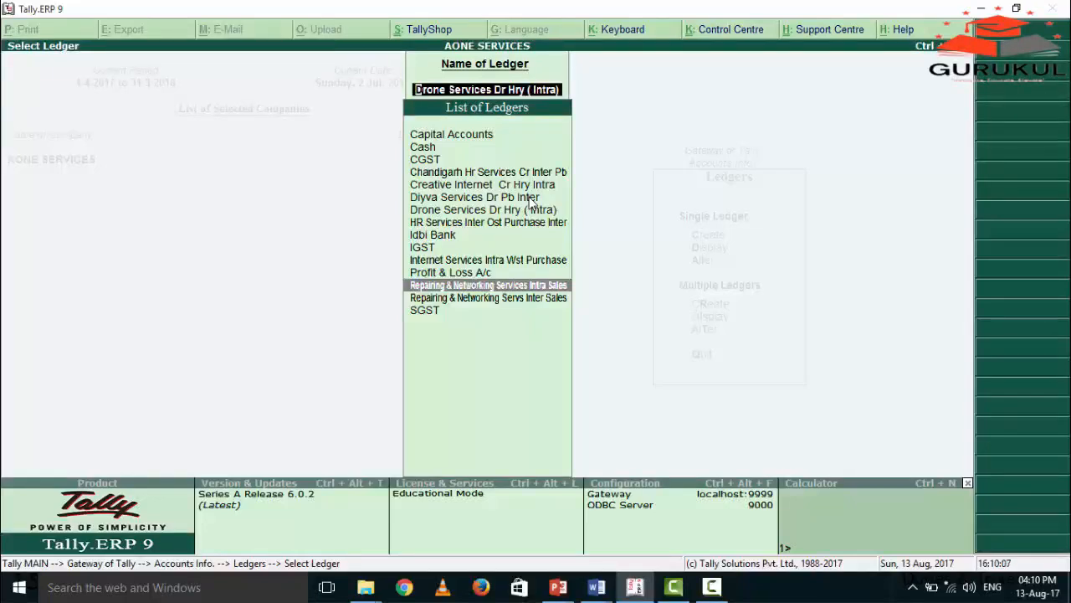
{"action": "key", "text": "Return"}
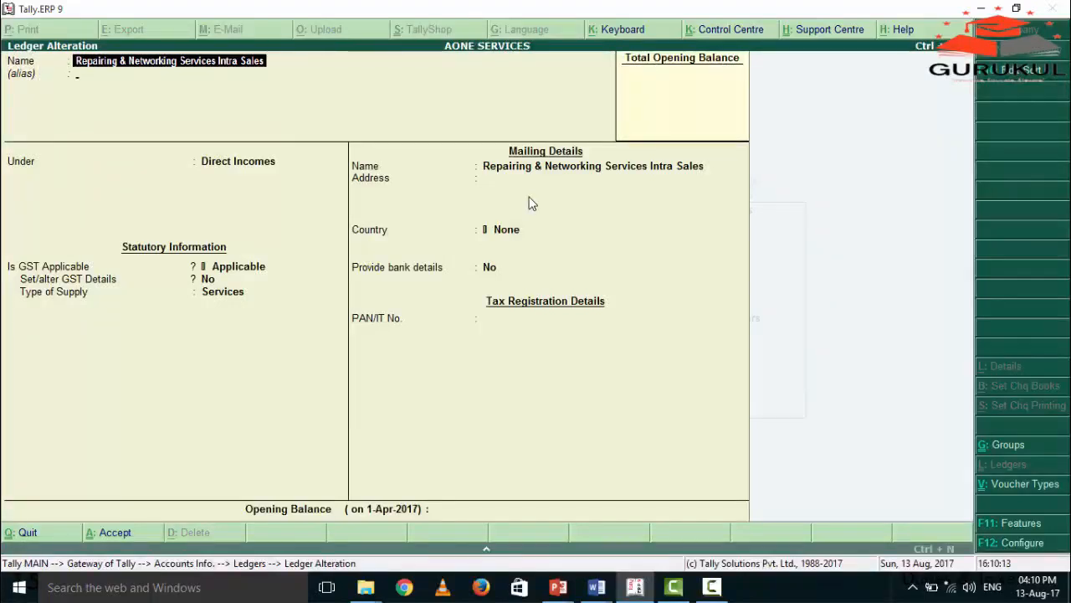
{"action": "key", "text": "Return"}
{"action": "key", "text": "Return"}
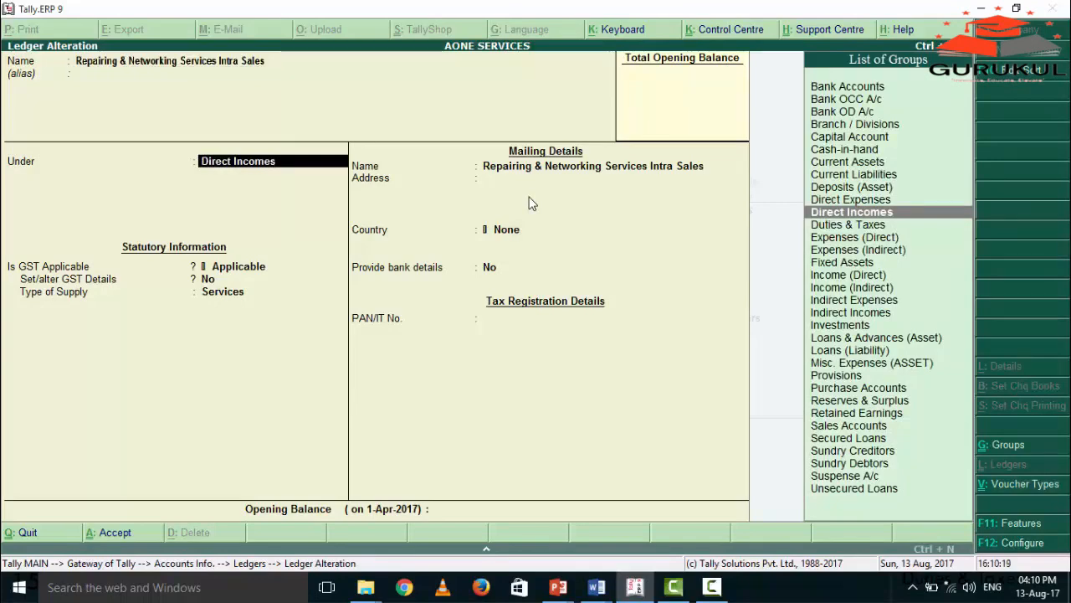
Set Set/alter GST Details of the intra sales ledger to Yes and review its nature of transaction and tax rates.
{"action": "key", "text": "Return"}
{"action": "key", "text": "Return"}
{"action": "key", "text": "y"}
{"action": "key", "text": "Return"}
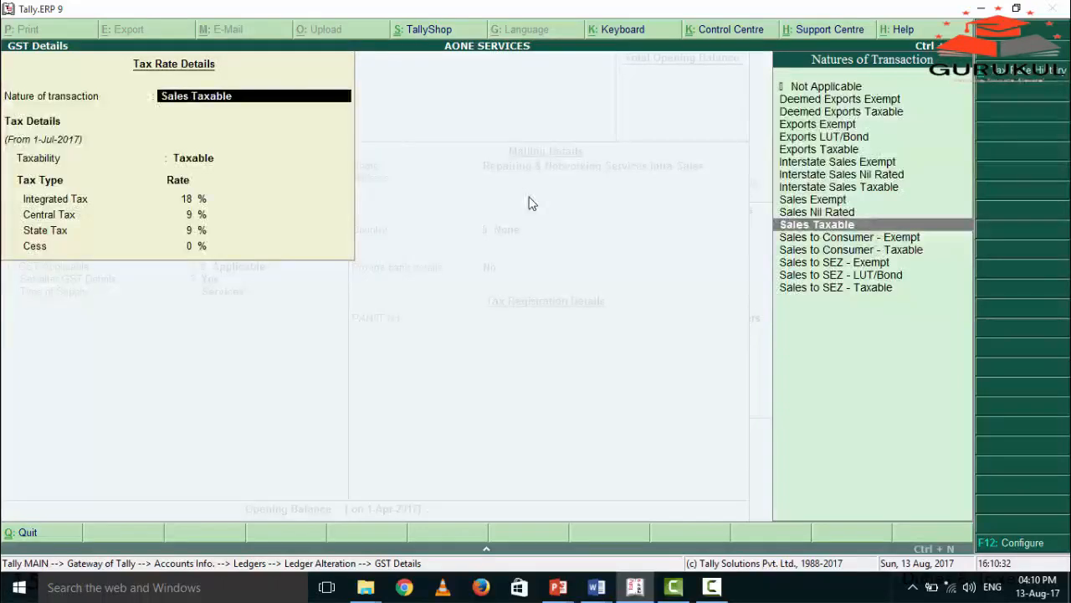
{"action": "key", "text": "Return"}
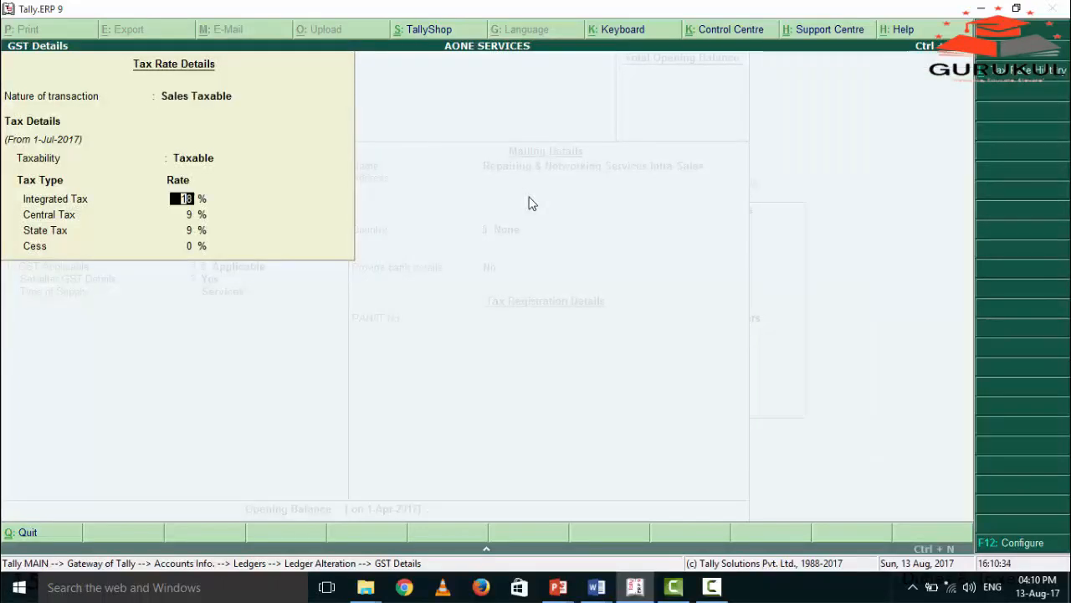
{"action": "key", "text": "Return"}
{"action": "key", "text": "Return"}
{"action": "key", "text": "Return"}
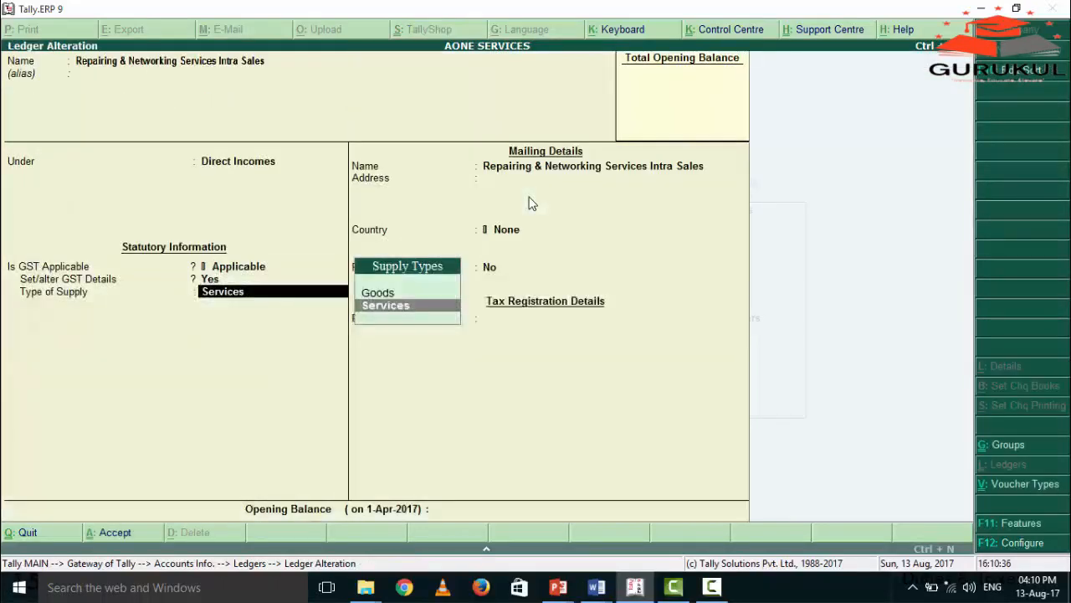
Keep Services as the type of supply for Repairing & Networking Services Intra Sales and accept the ledger.
{"action": "key", "text": "Return"}
{"action": "key", "text": "Return"}
{"action": "key", "text": "Return"}
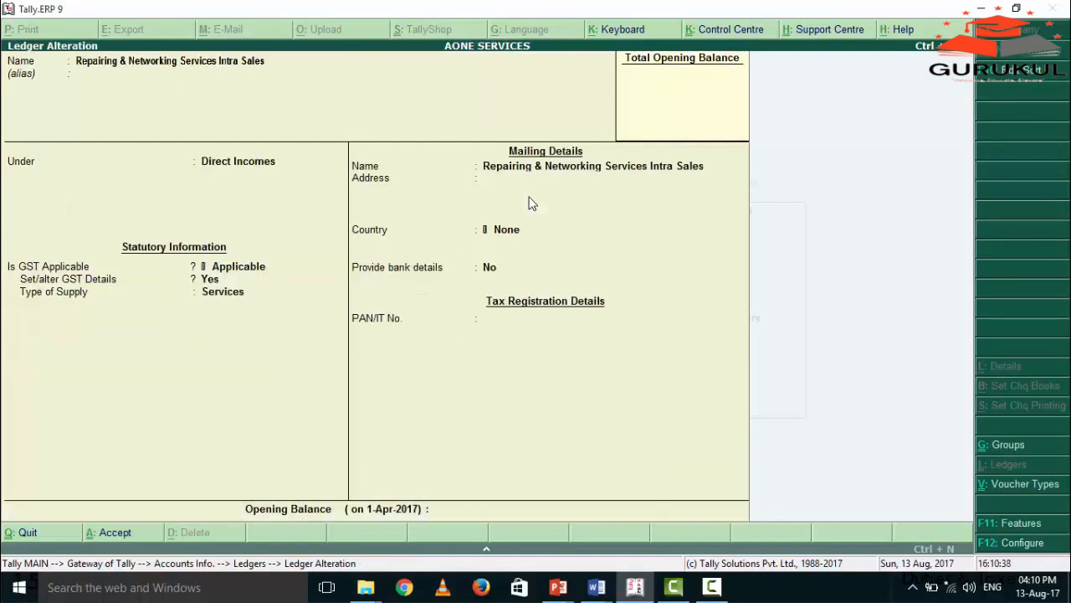
Open the Repairing & Networking Servs Inter Sales ledger for alteration and review its Under group.
{"action": "key", "text": "Down"}
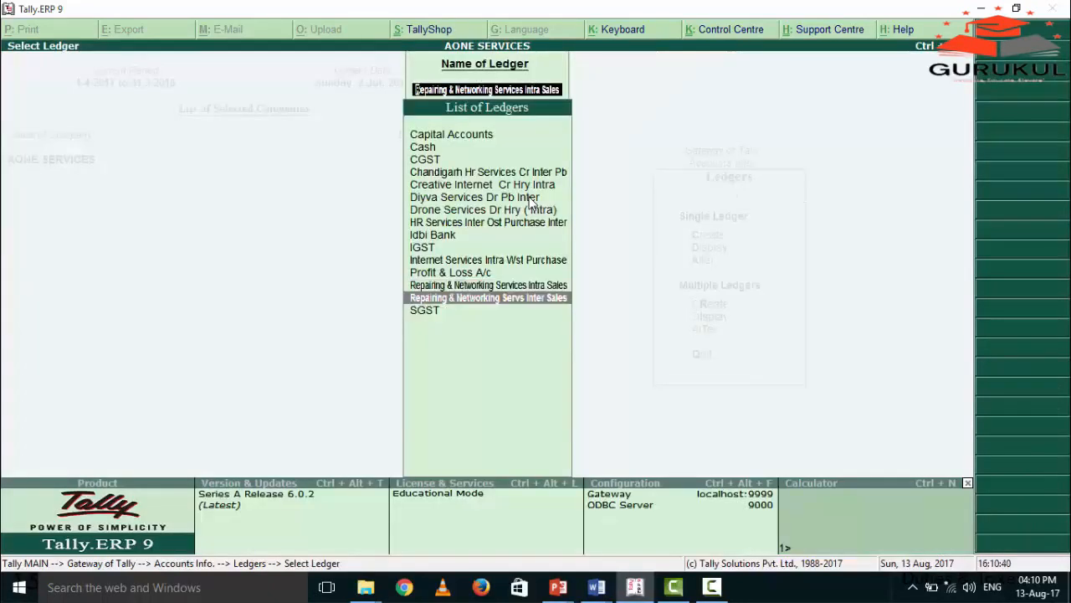
{"action": "key", "text": "Return"}
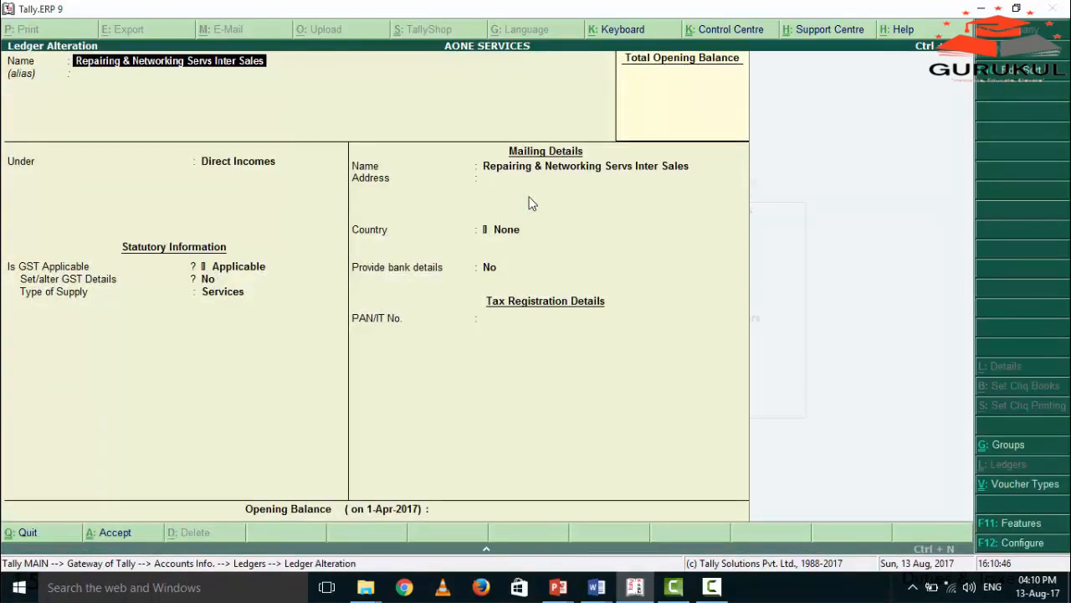
{"action": "key", "text": "Return"}
{"action": "key", "text": "Return"}
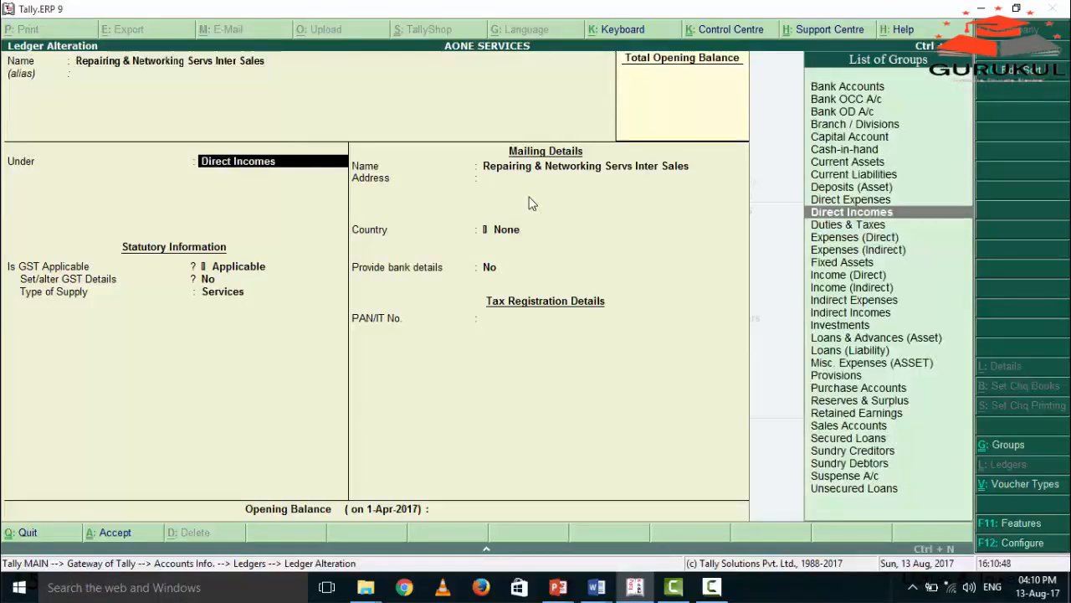
Set Set/alter GST Details of the inter sales ledger to Yes and review its nature of transaction and taxability.
{"action": "key", "text": "Return"}
{"action": "type", "text": "y"}
{"action": "key", "text": "Return"}
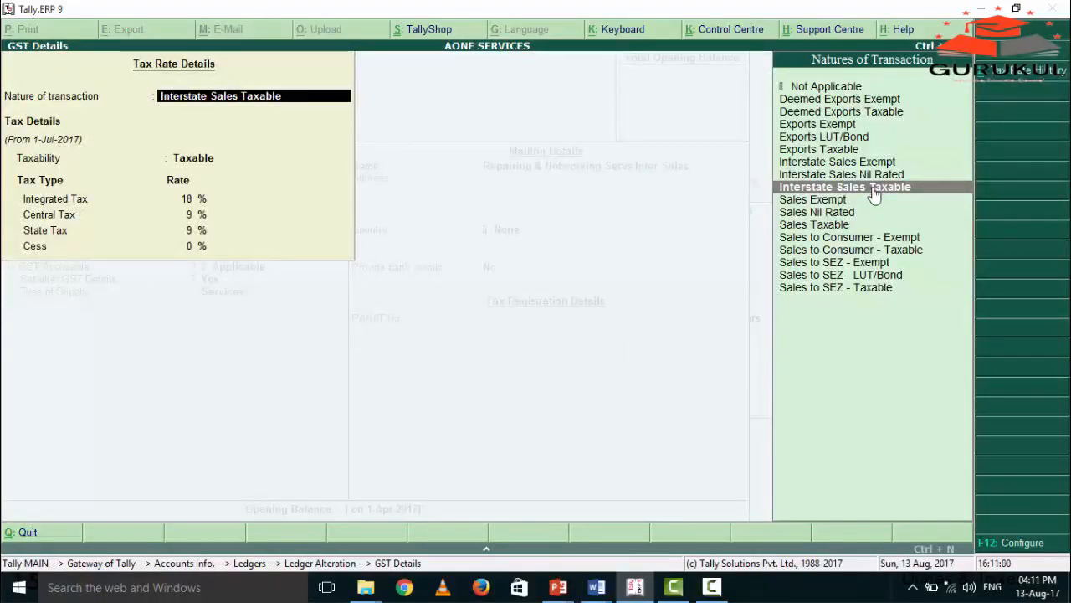
{"action": "key", "text": "Return"}
{"action": "key", "text": "Down"}
{"action": "key", "text": "Up"}
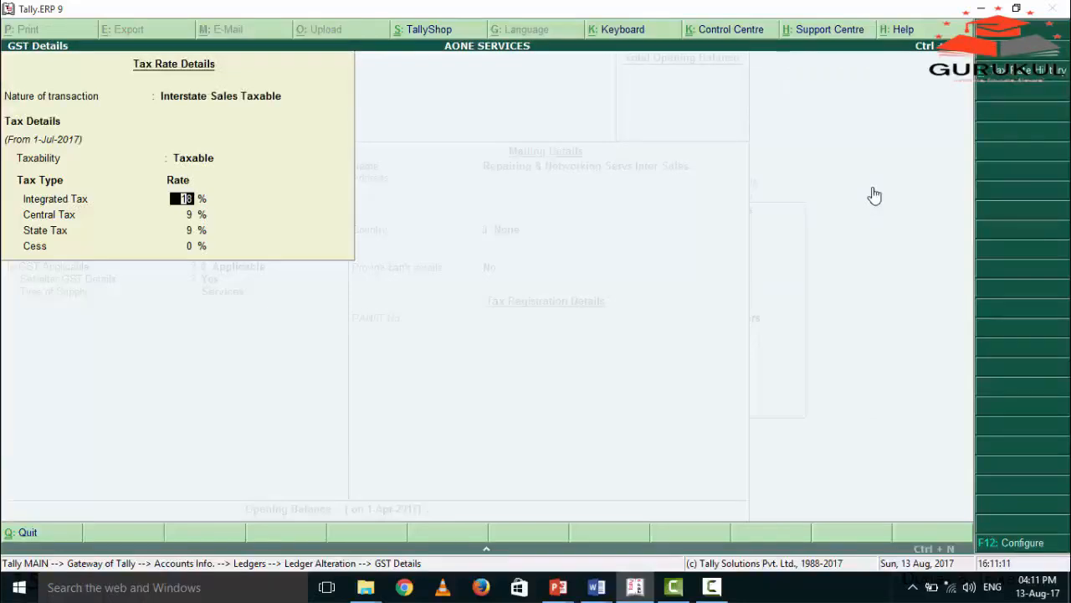
Keep the GST tax rates and the Services type of supply for Repairing & Networking Servs Inter Sales and accept the ledger.
{"action": "key", "text": "Return"}
{"action": "key", "text": "Return"}
{"action": "key", "text": "Return"}
{"action": "key", "text": "Return"}
{"action": "key", "text": "Return"}
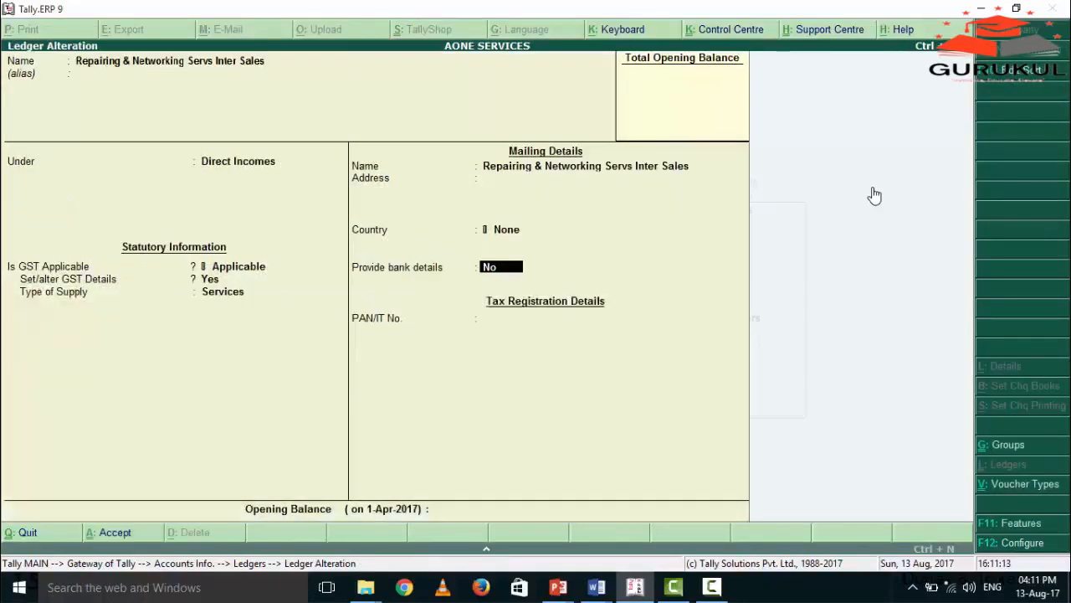
{"action": "key", "text": "Return"}
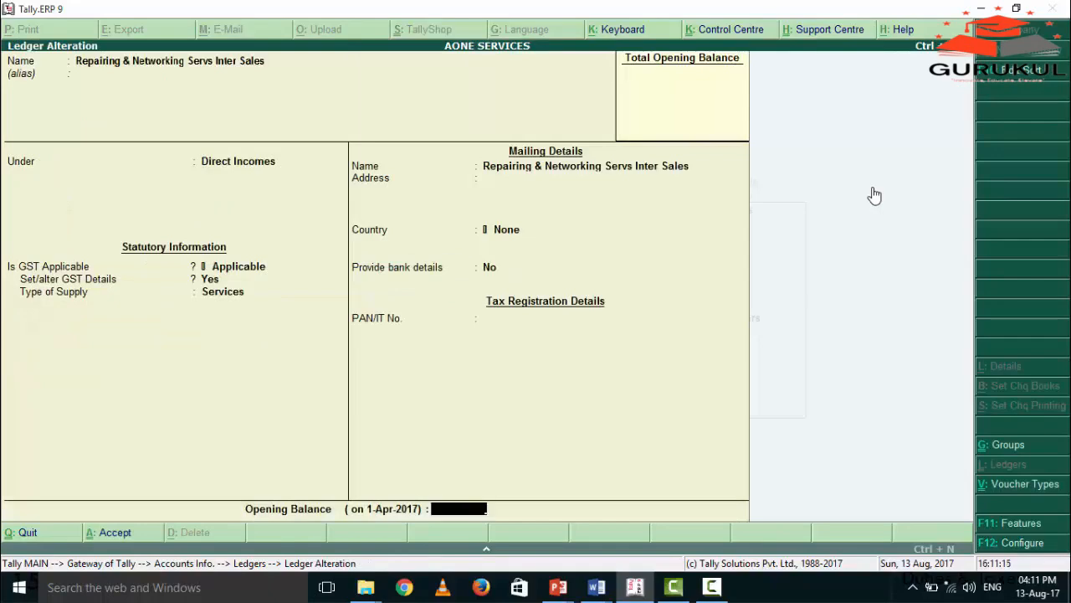
{"action": "key", "text": "Return"}
{"action": "key", "text": "Return"}
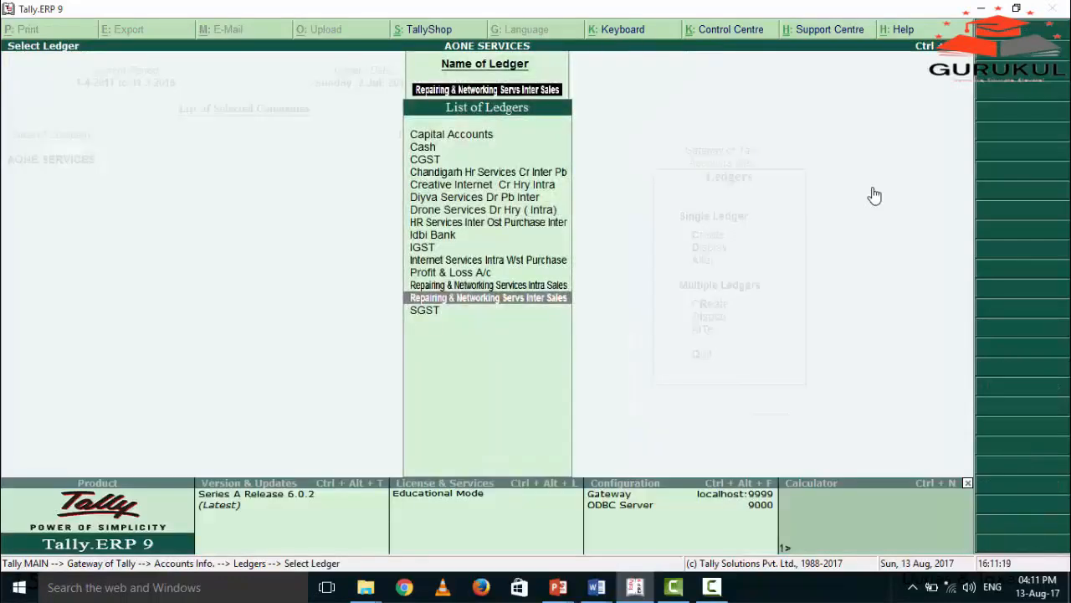
Open the CGST ledger for alteration.
{"action": "key", "text": "Up"}
{"action": "key", "text": "Up"}
{"action": "key", "text": "Up"}
{"action": "key", "text": "Up"}
{"action": "key", "text": "Up"}
{"action": "key", "text": "Up"}
{"action": "key", "text": "Up"}
{"action": "key", "text": "Up"}
{"action": "key", "text": "Up"}
{"action": "key", "text": "Up"}
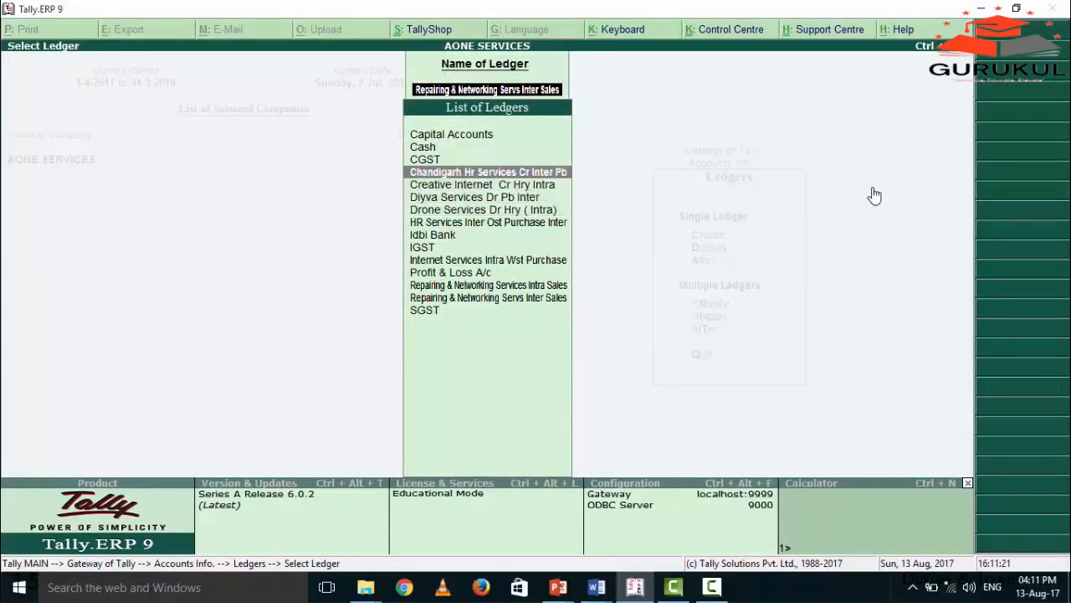
{"action": "key", "text": "Up"}
{"action": "key", "text": "Return"}
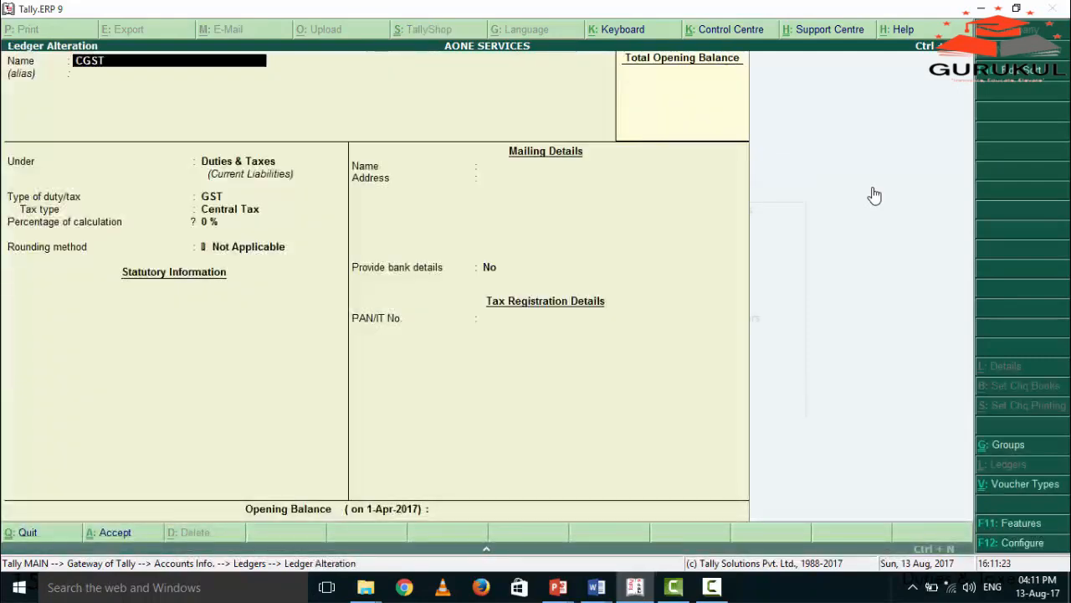
Review the CGST ledger's group, type of duty/tax, tax type, percentage of calculation and rounding method, keeping all its settings.
{"action": "key", "text": "Return"}
{"action": "key", "text": "Return"}
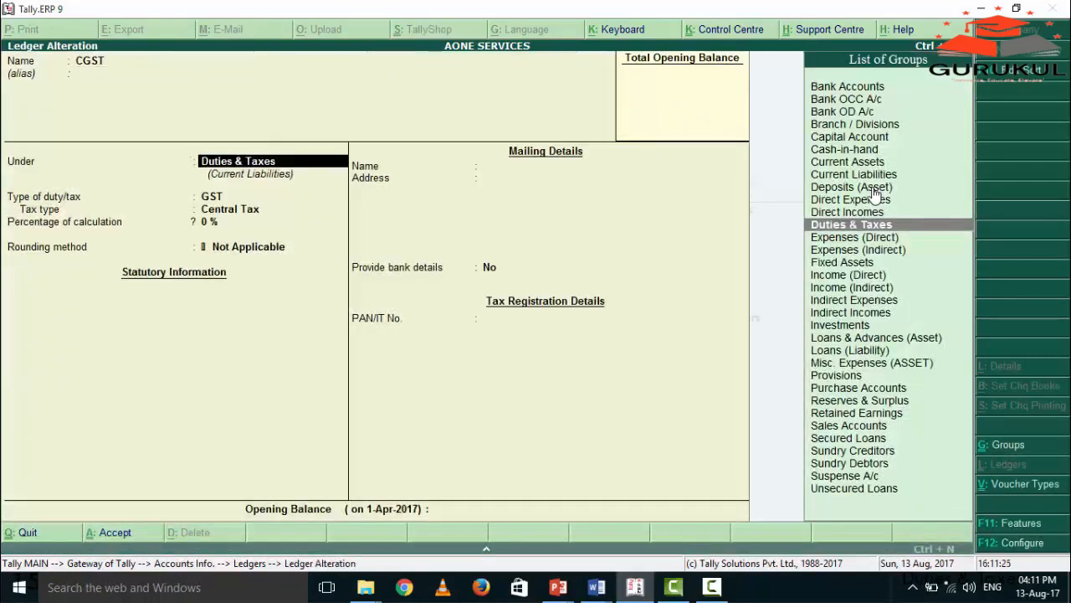
{"action": "key", "text": "Return"}
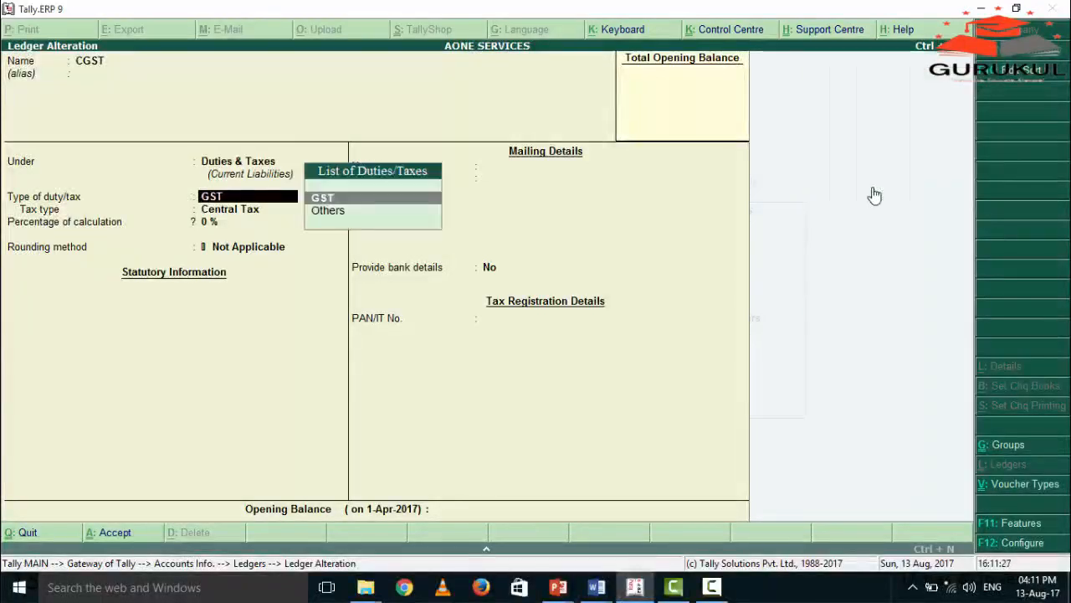
{"action": "key", "text": "Return"}
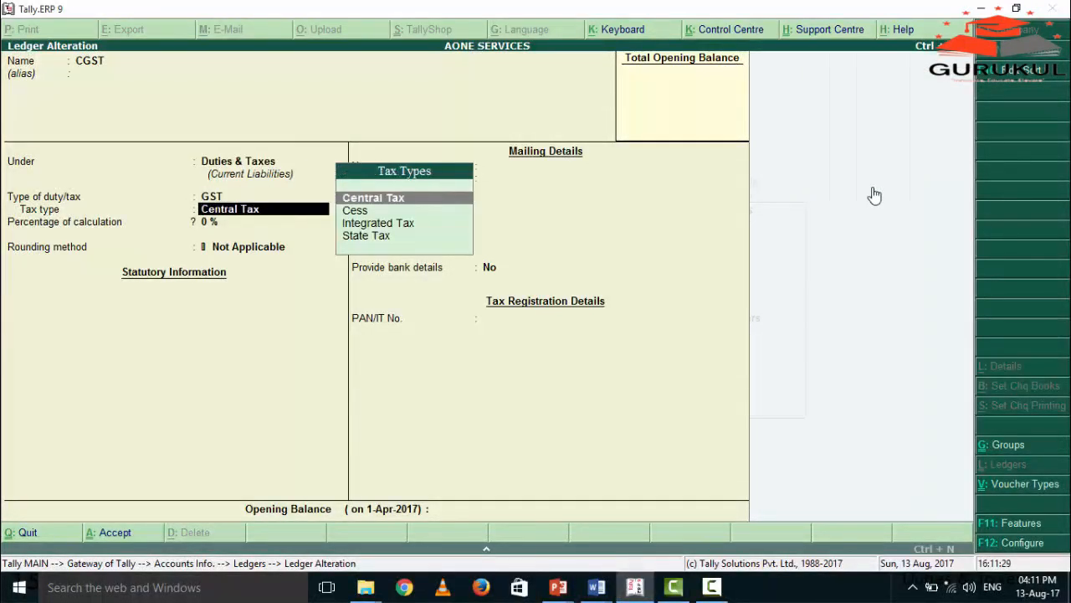
{"action": "key", "text": "Return"}
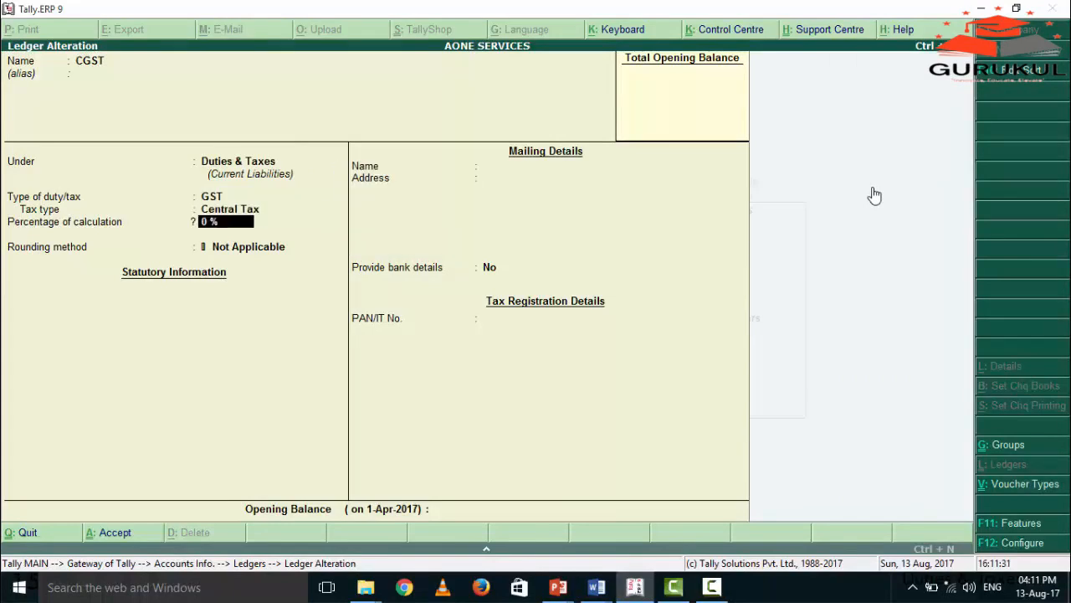
{"action": "key", "text": "Return"}
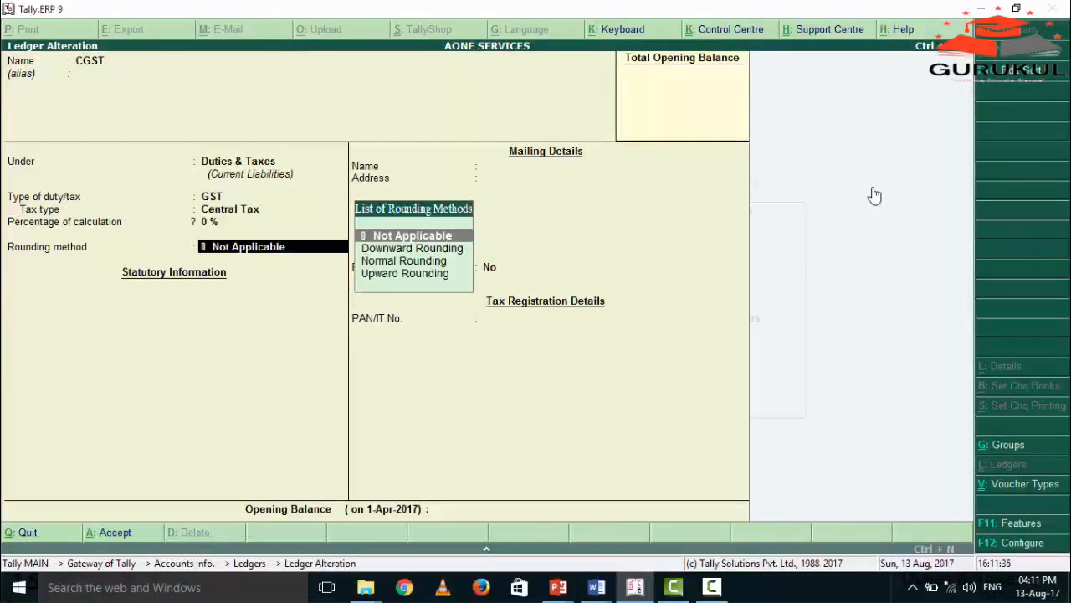
{"action": "key", "text": "Return"}
{"action": "key", "text": "Return"}
{"action": "key", "text": "Return"}
{"action": "key", "text": "Return"}
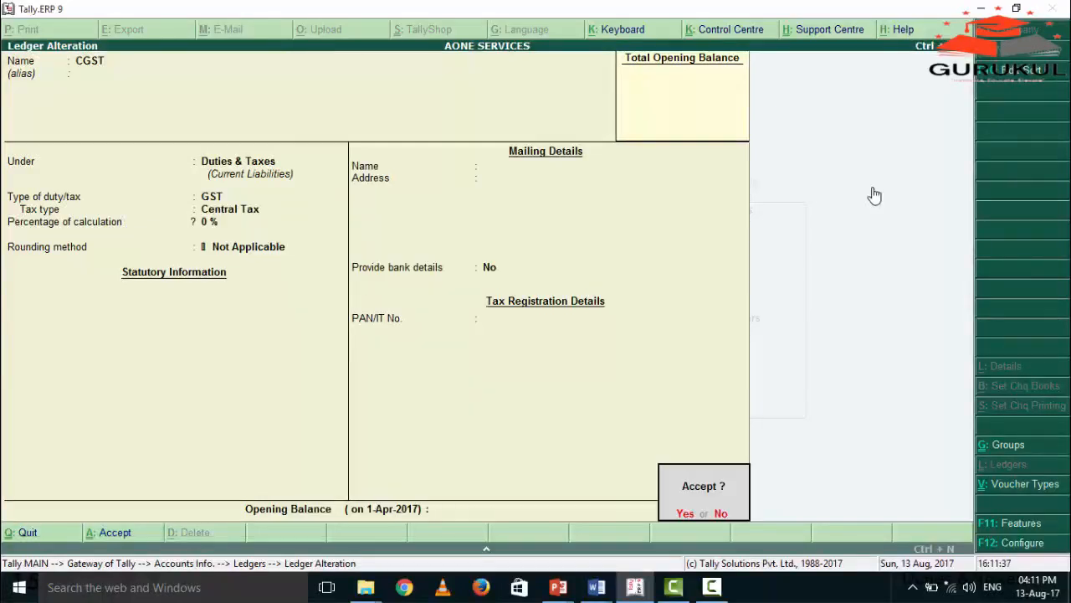
Accept the CGST ledger and open the IGST ledger for alteration.
{"action": "key", "text": "Down"}
{"action": "key", "text": "Up"}
{"action": "key", "text": "Down"}
{"action": "key", "text": "Down"}
{"action": "key", "text": "Down"}
{"action": "key", "text": "Down"}
{"action": "key", "text": "Down"}
{"action": "key", "text": "Down"}
{"action": "key", "text": "Down"}
{"action": "key", "text": "Return"}
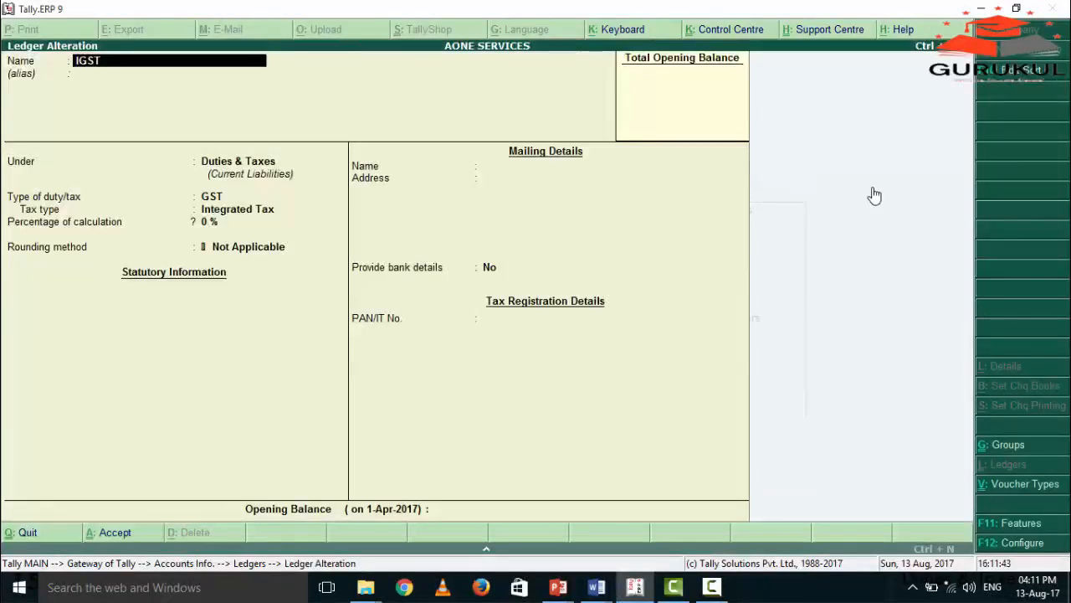
Review the IGST ledger's group, duty type and tax type, and accept it with its existing settings.
{"action": "key", "text": "Return"}
{"action": "key", "text": "Return"}
{"action": "key", "text": "Return"}
{"action": "key", "text": "Return"}
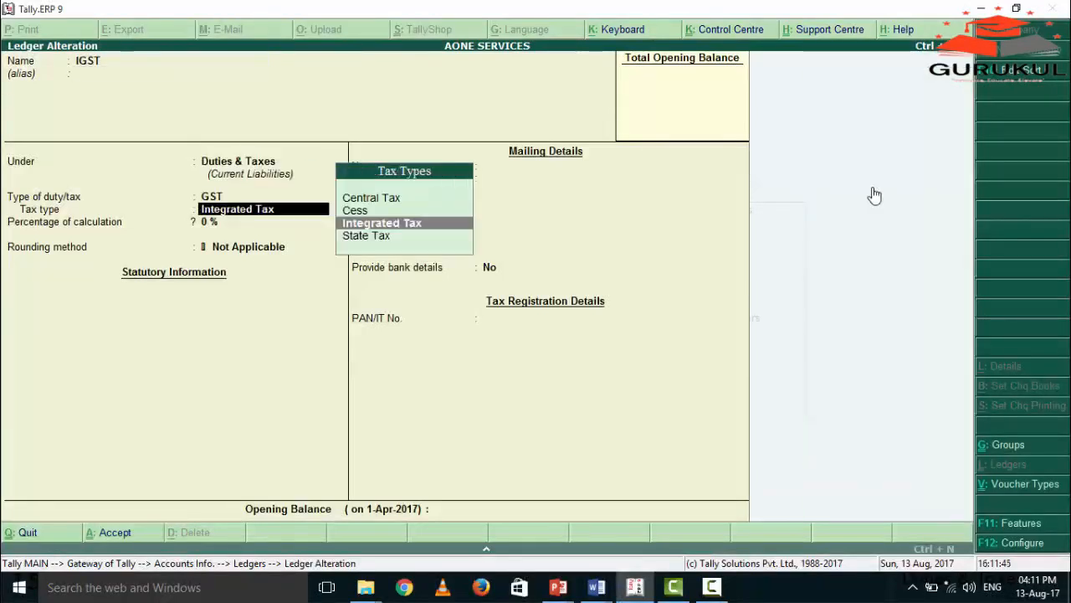
{"action": "key", "text": "Return"}
{"action": "key", "text": "Return"}
{"action": "key", "text": "Return"}
{"action": "key", "text": "Return"}
Open the SGST ledger for alteration.
{"action": "key", "text": "Down"}
{"action": "key", "text": "Down"}
{"action": "key", "text": "Down"}
{"action": "key", "text": "Down"}
{"action": "key", "text": "Down"}
{"action": "key", "text": "Return"}
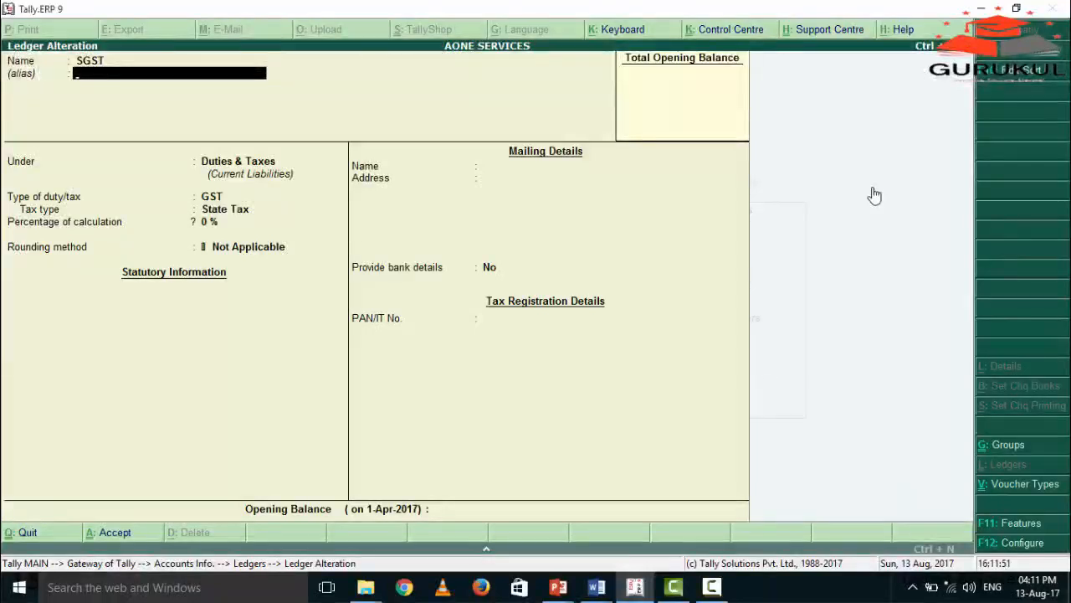
Review the SGST ledger's group, duty type and tax type, and accept it with its existing settings.
{"action": "key", "text": "Return"}
{"action": "key", "text": "Return"}
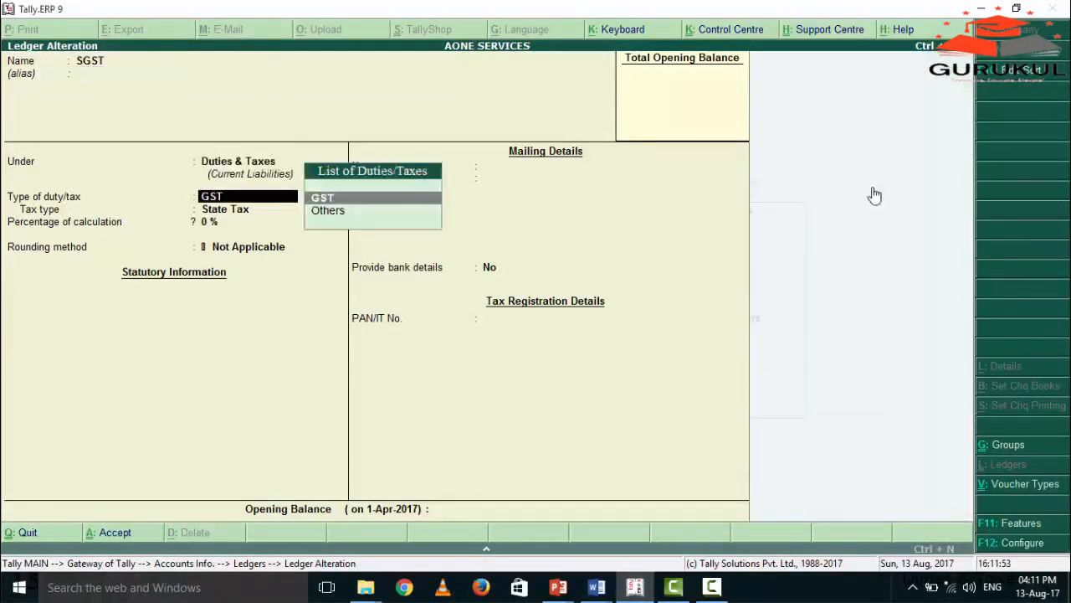
{"action": "key", "text": "Return"}
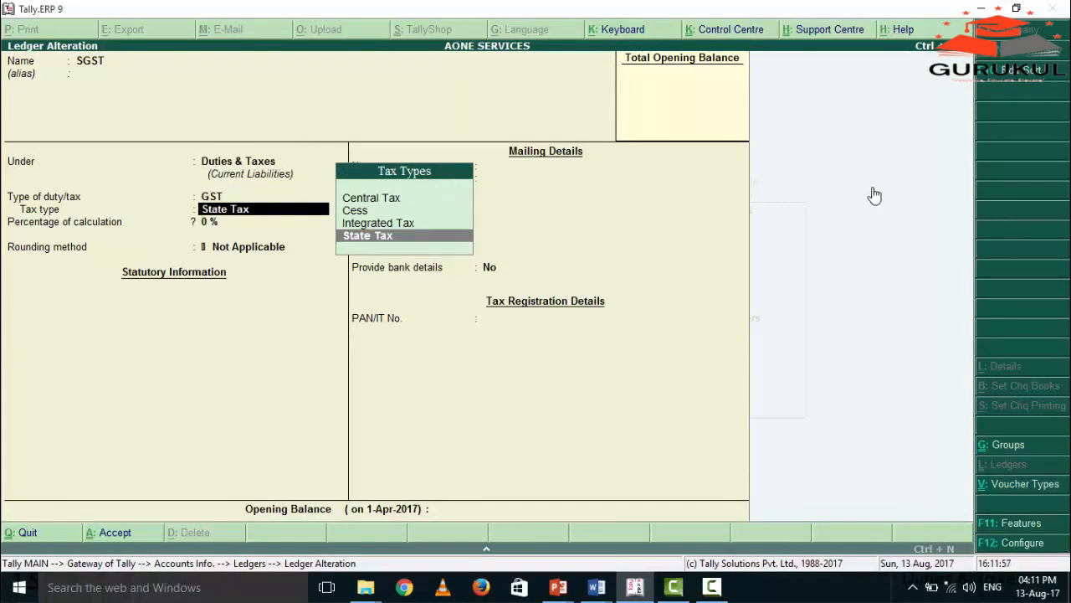
{"action": "key", "text": "Return"}
{"action": "key", "text": "Return"}
{"action": "key", "text": "Return"}
{"action": "key", "text": "Return"}
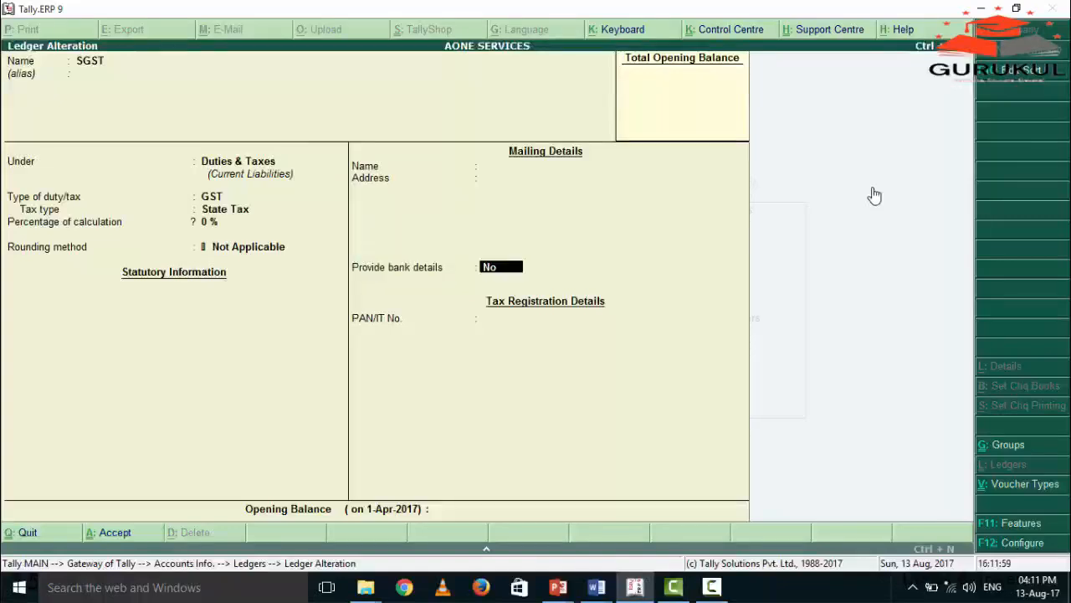
{"action": "key", "text": "Return"}
{"action": "key", "text": "Return"}
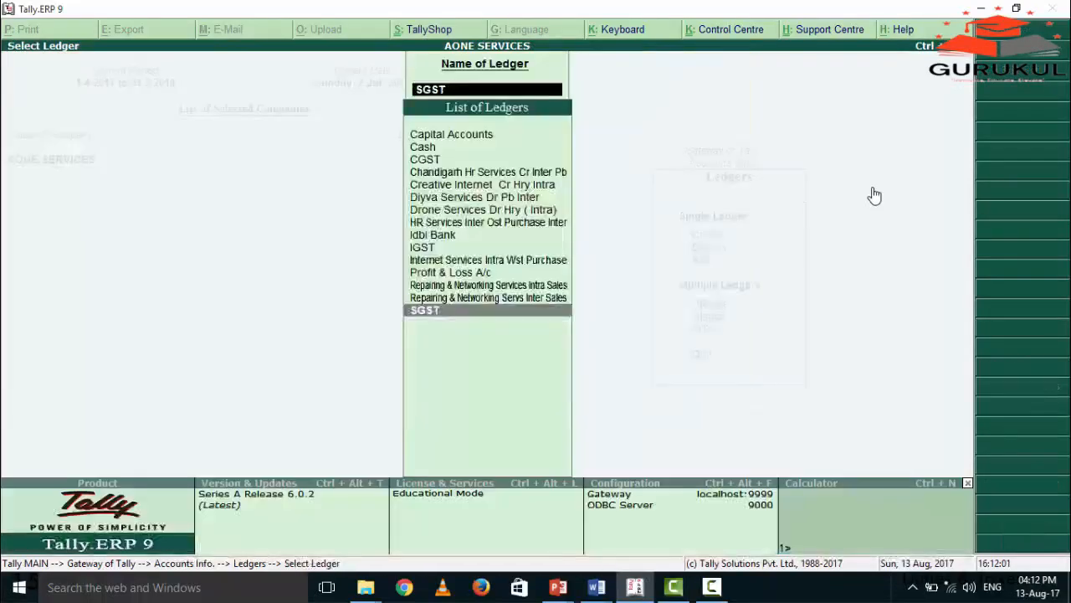